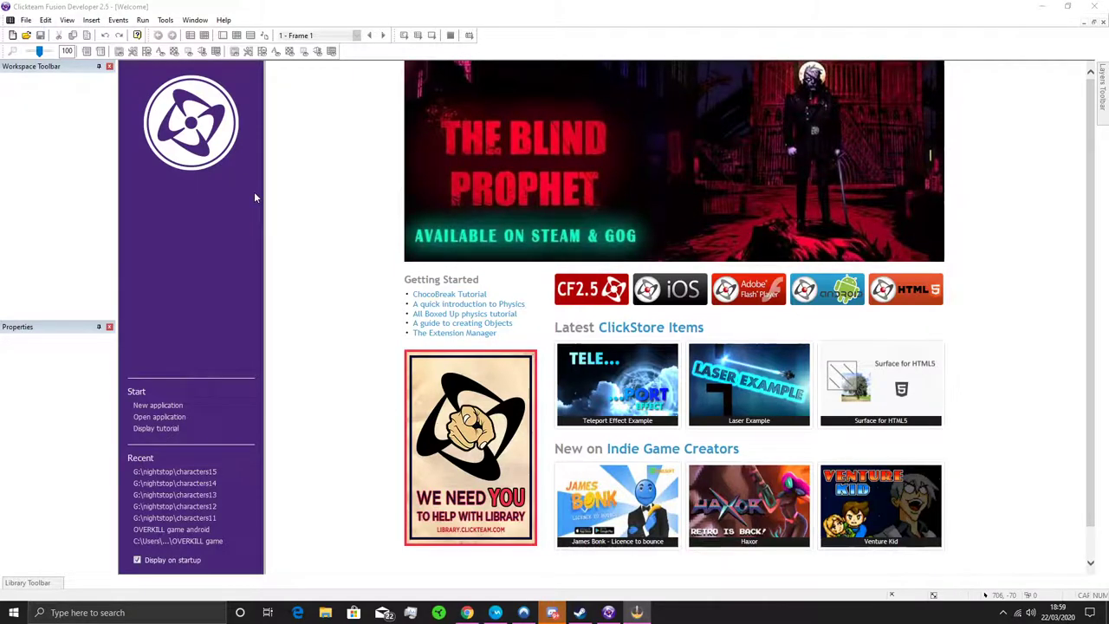
Step: Create a new blank application from the toolbar, leaving the Welcome page
left_click(12, 35)
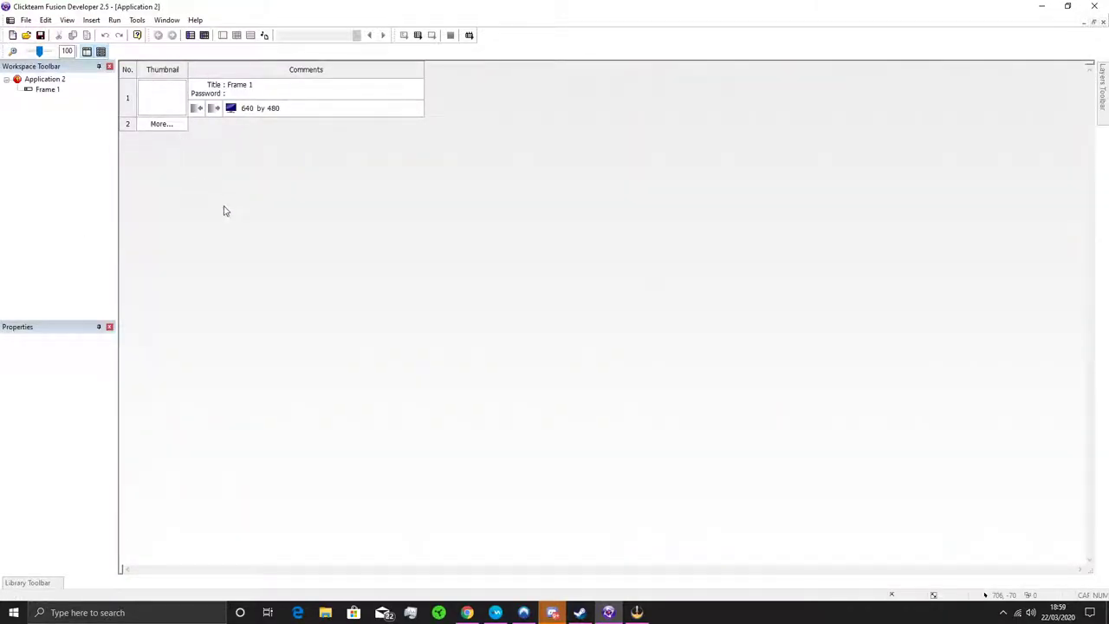
Step: Insert an Active object (green diamond) into Frame 1, left of centre
double_click(158, 104)
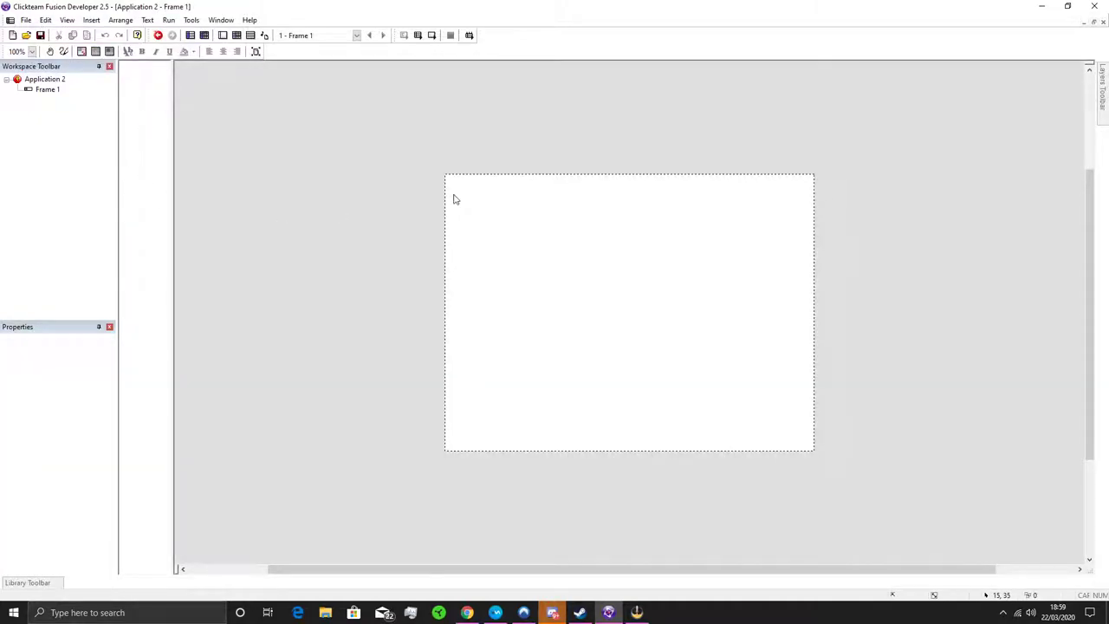
right_click(379, 264)
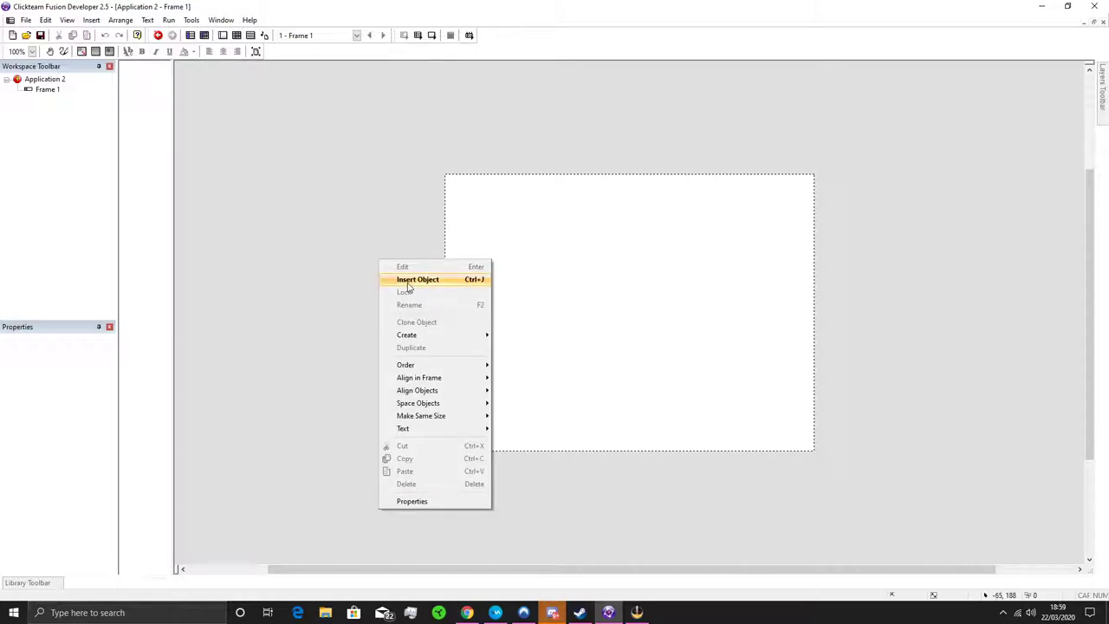
left_click(409, 280)
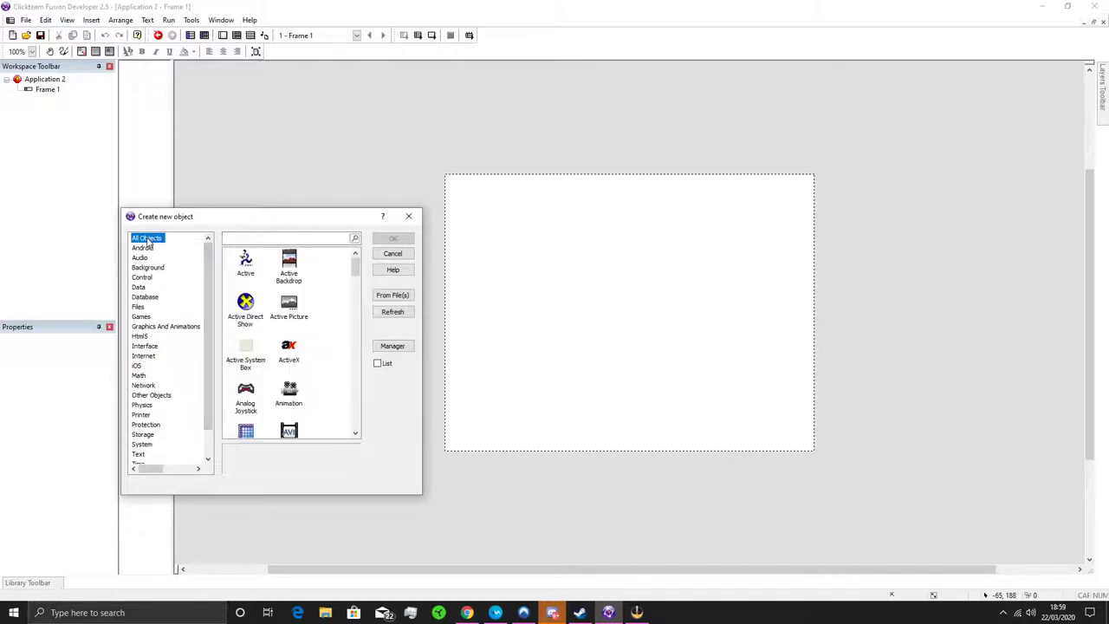
left_click(245, 260)
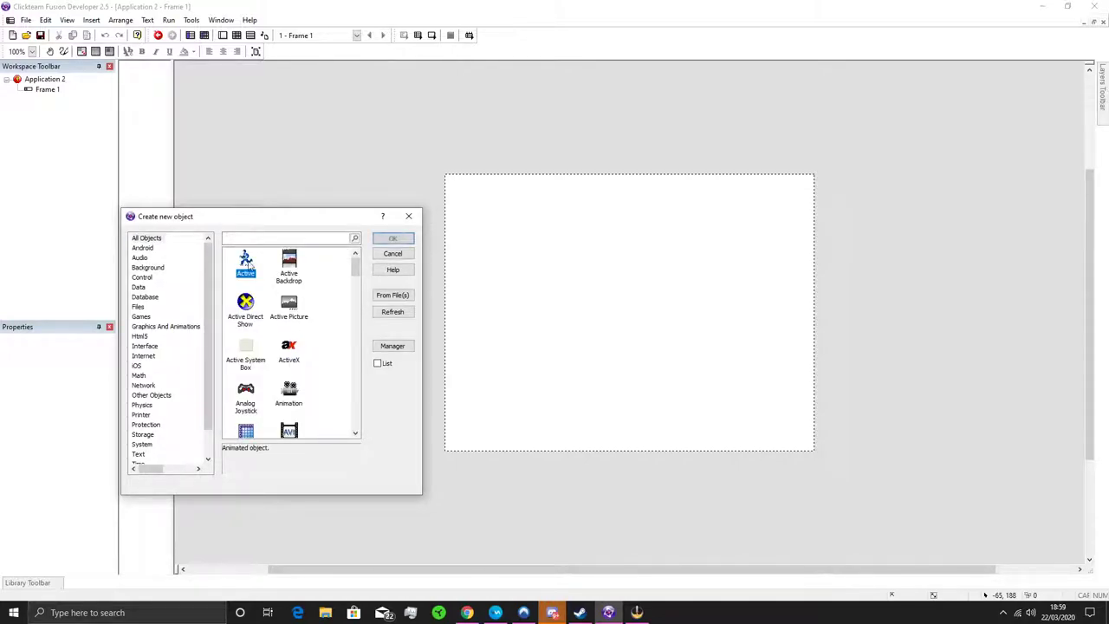
left_click(393, 239)
left_click(519, 324)
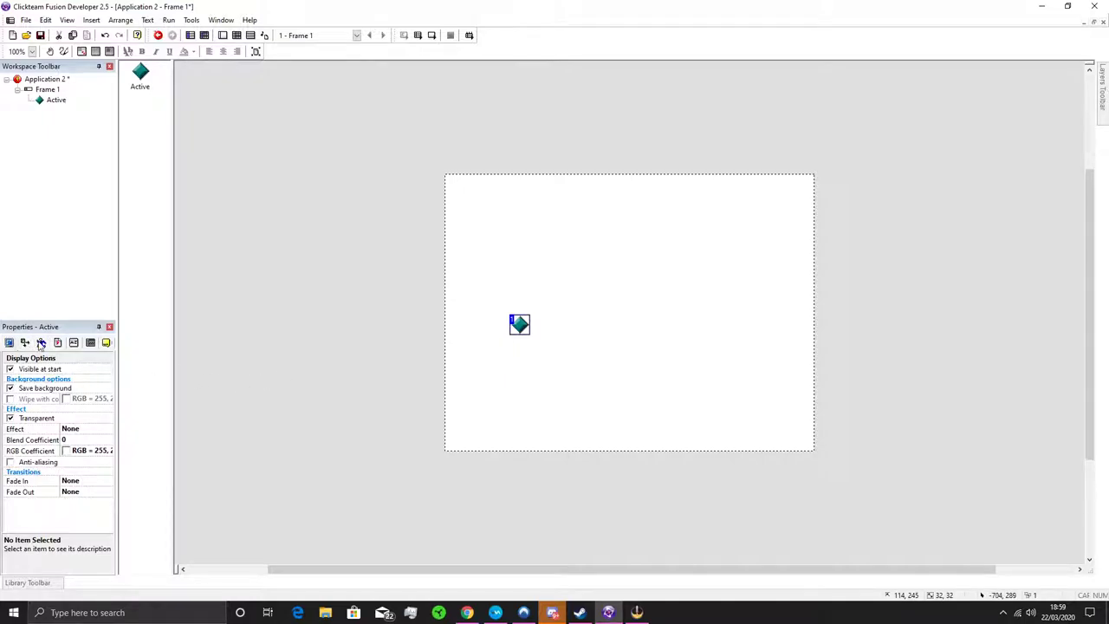
Step: Rename the Active object to p1
left_click(106, 342)
left_click(95, 369)
key("BackSpace")
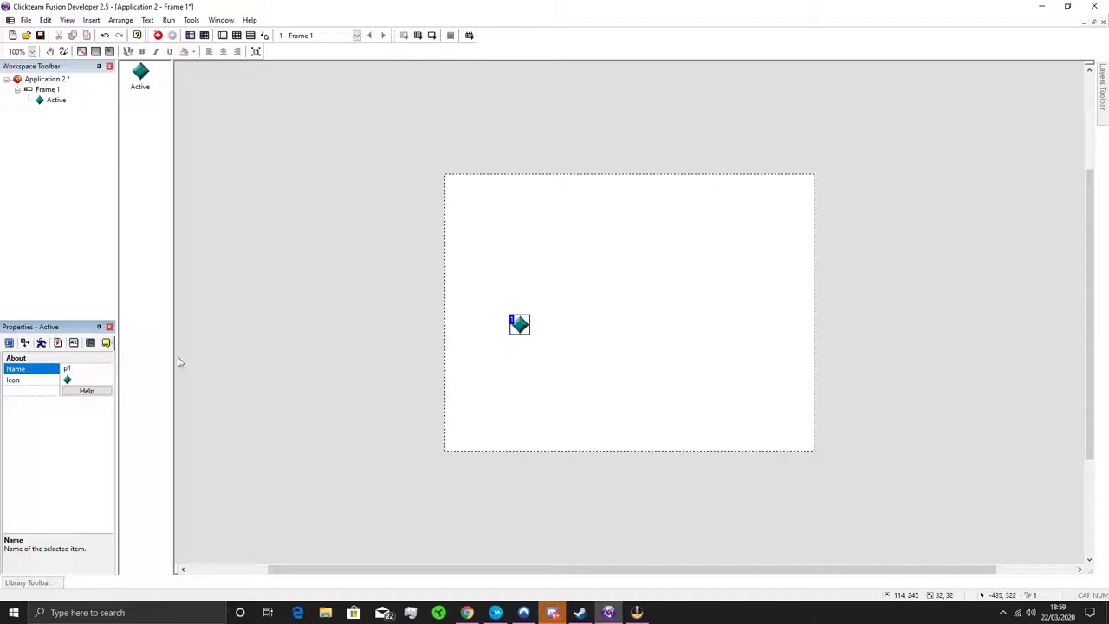
left_click(186, 361)
Step: Give p1 a Platform movement type
left_click(520, 328)
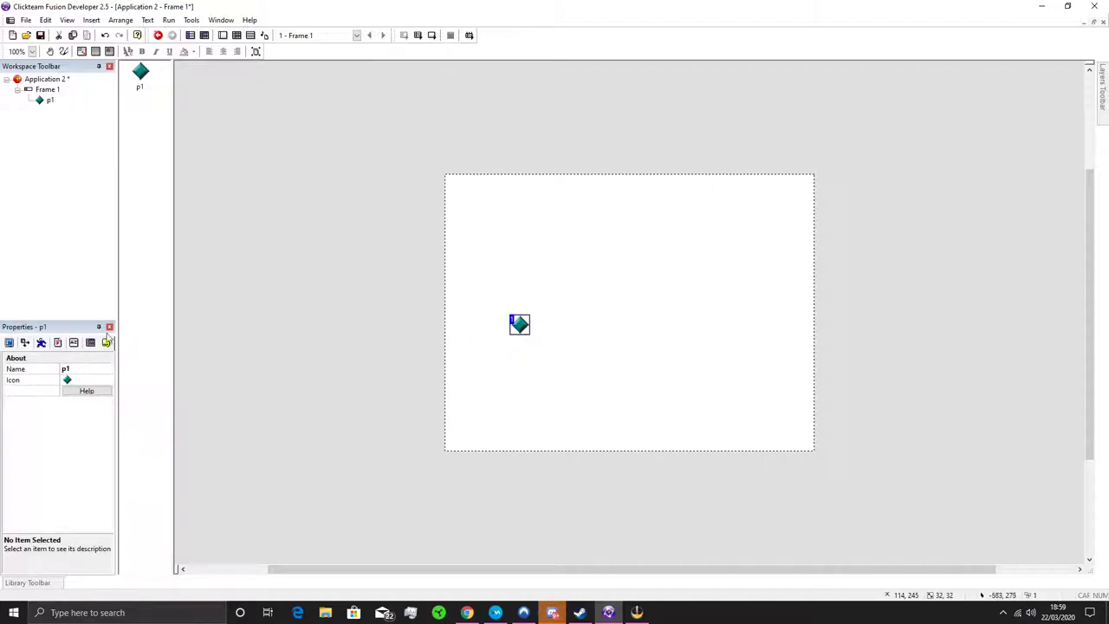
left_click(40, 342)
left_click(84, 385)
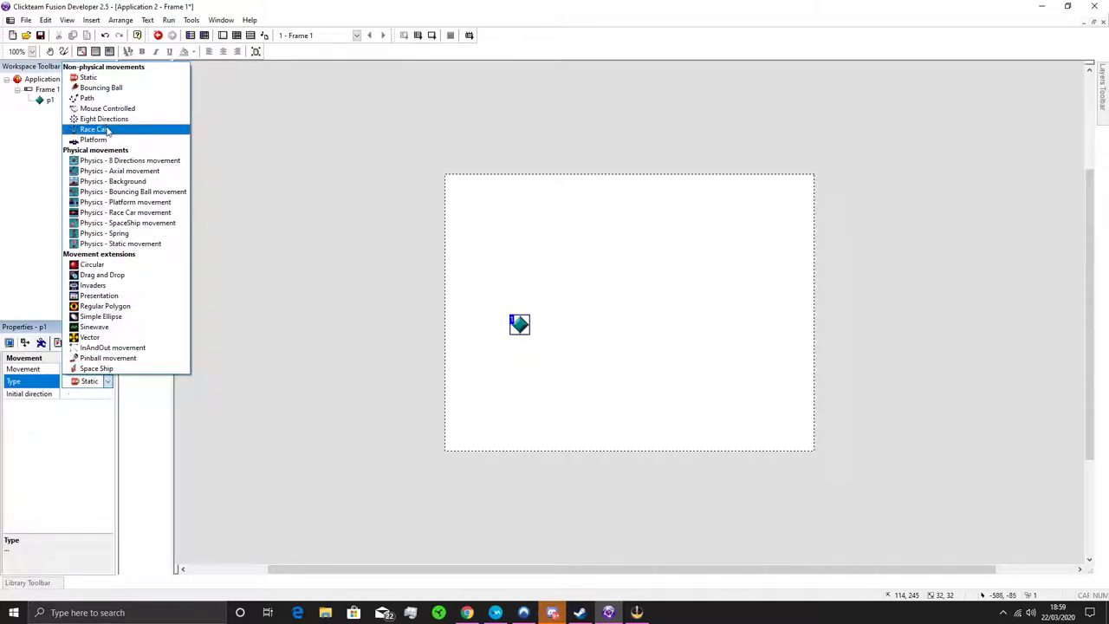
left_click(96, 140)
Step: Position p1 near the frame's bottom-left, checking it with a test run
left_click(541, 372)
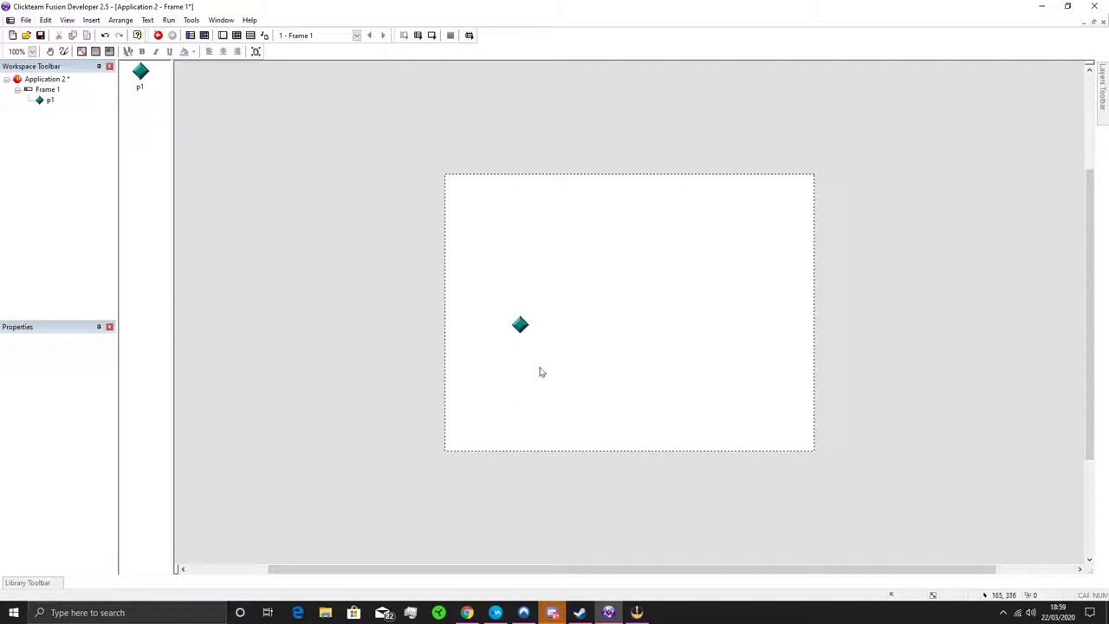
left_click_drag(520, 326, 492, 413)
left_click(568, 366)
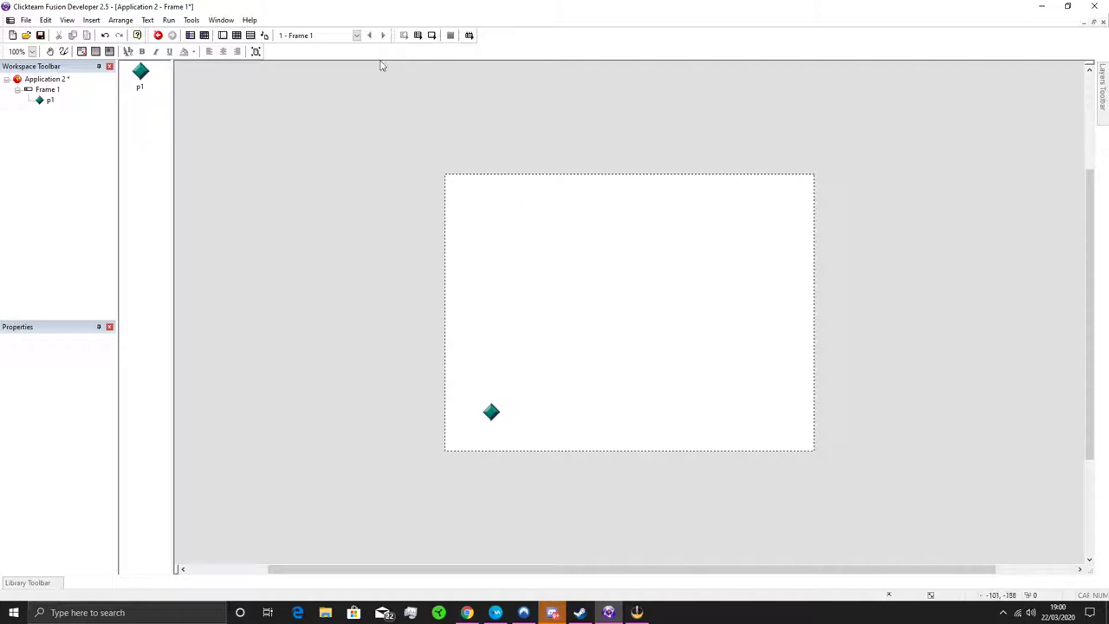
left_click(492, 414)
left_click_drag(492, 413, 481, 211)
left_click(432, 35)
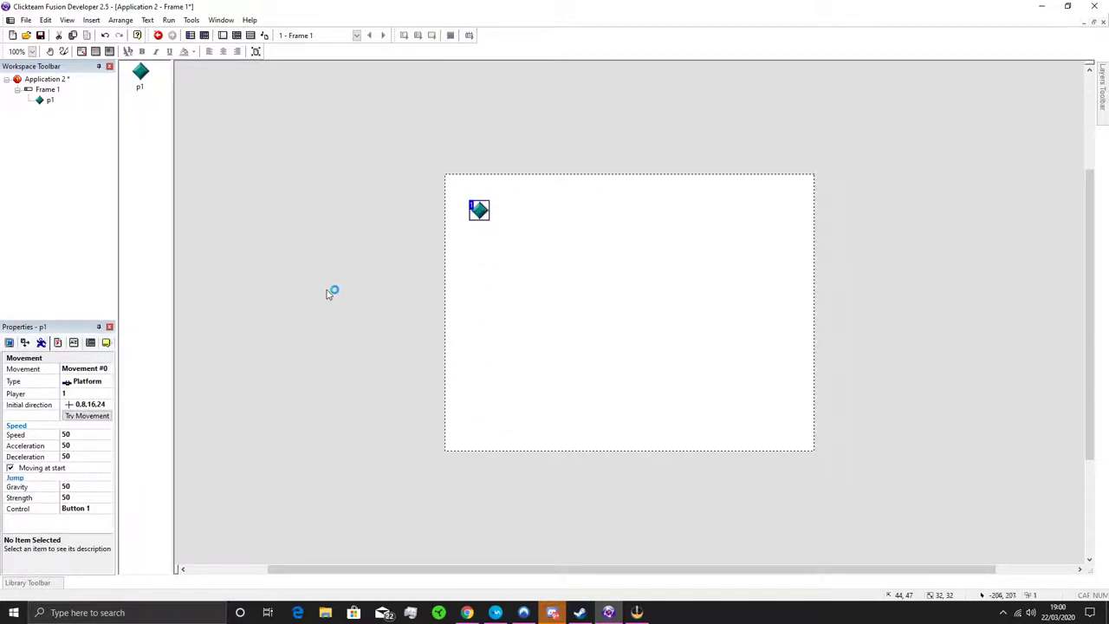
left_click(726, 164)
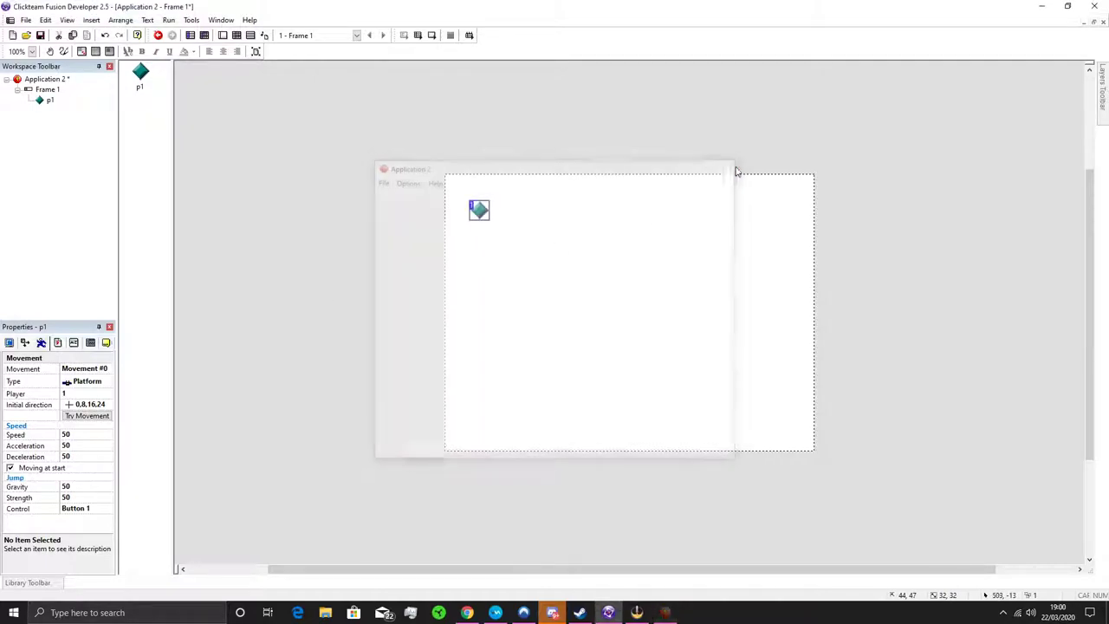
left_click_drag(480, 210, 492, 418)
left_click(506, 380)
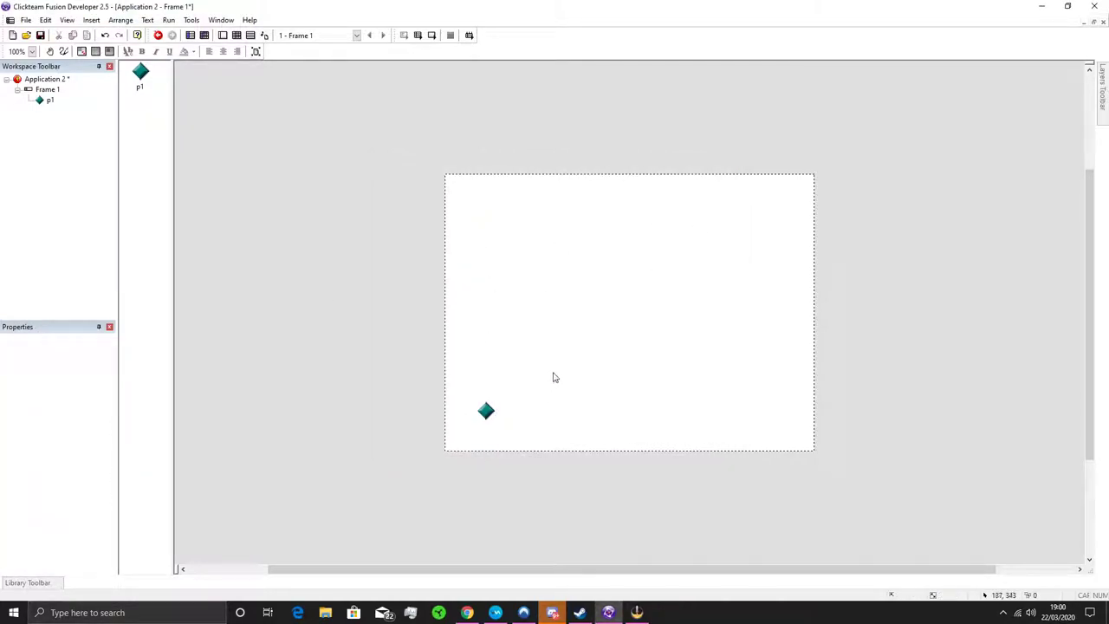
Step: Insert a Backdrop object onto the frame below the diamond
right_click(538, 360)
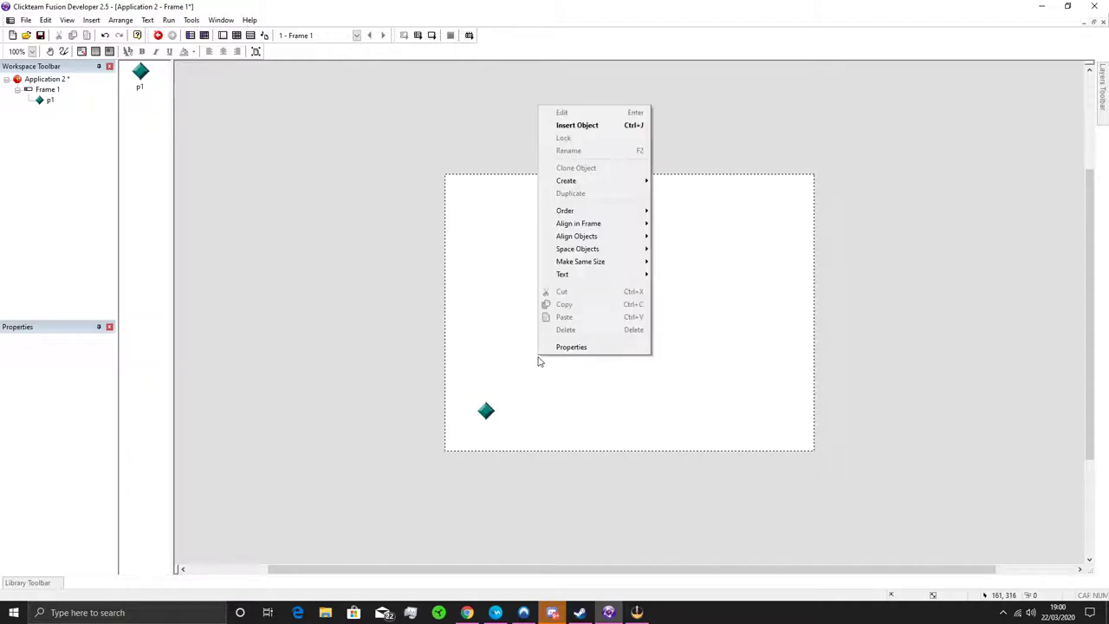
left_click(576, 126)
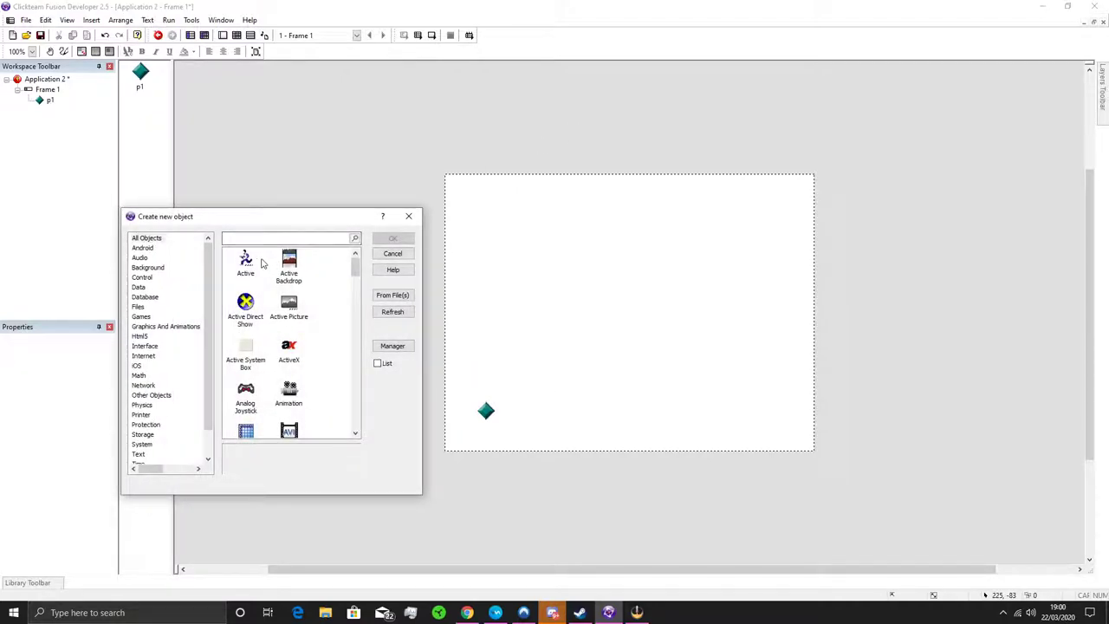
left_click(150, 268)
left_click(242, 263)
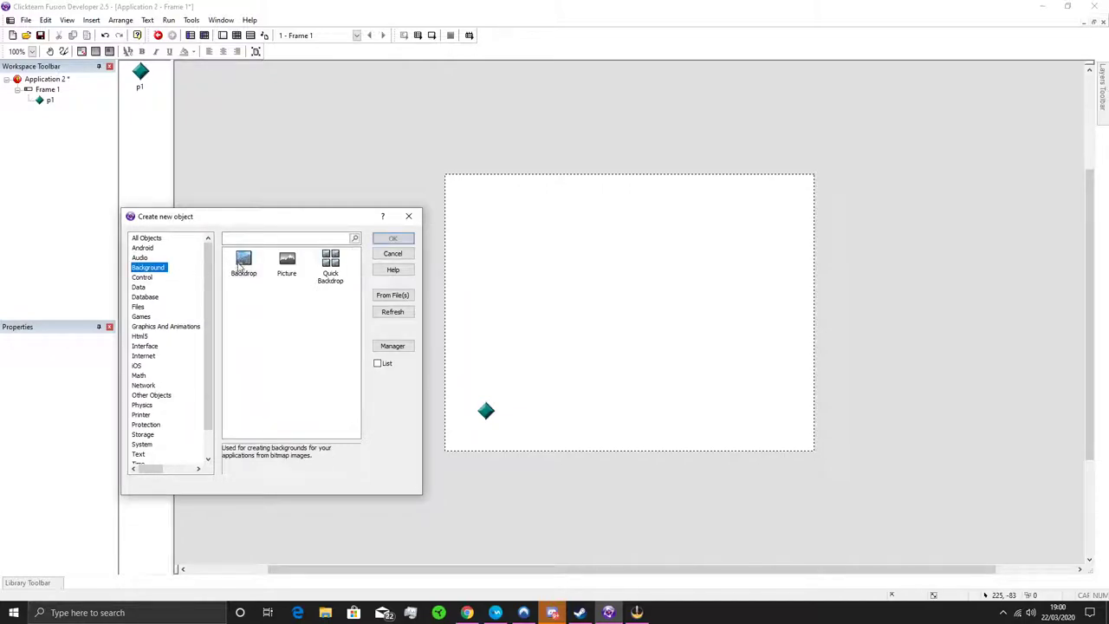
left_click(392, 238)
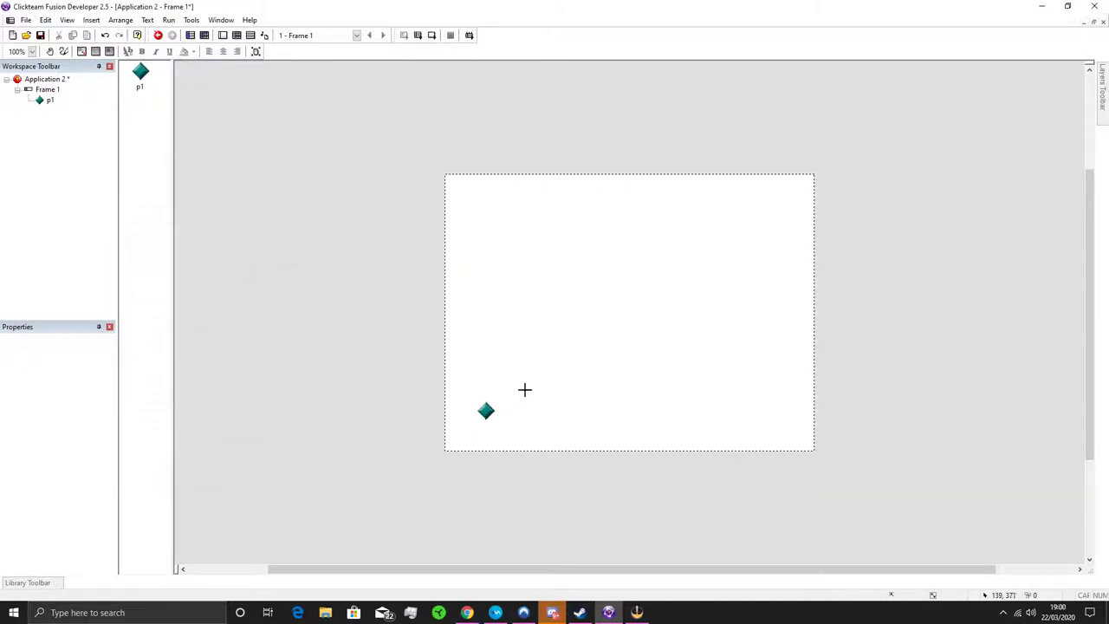
left_click(535, 437)
Step: Fill the backdrop with orange-brown B76743 and stretch it into a wide bar under p1
left_click(536, 425)
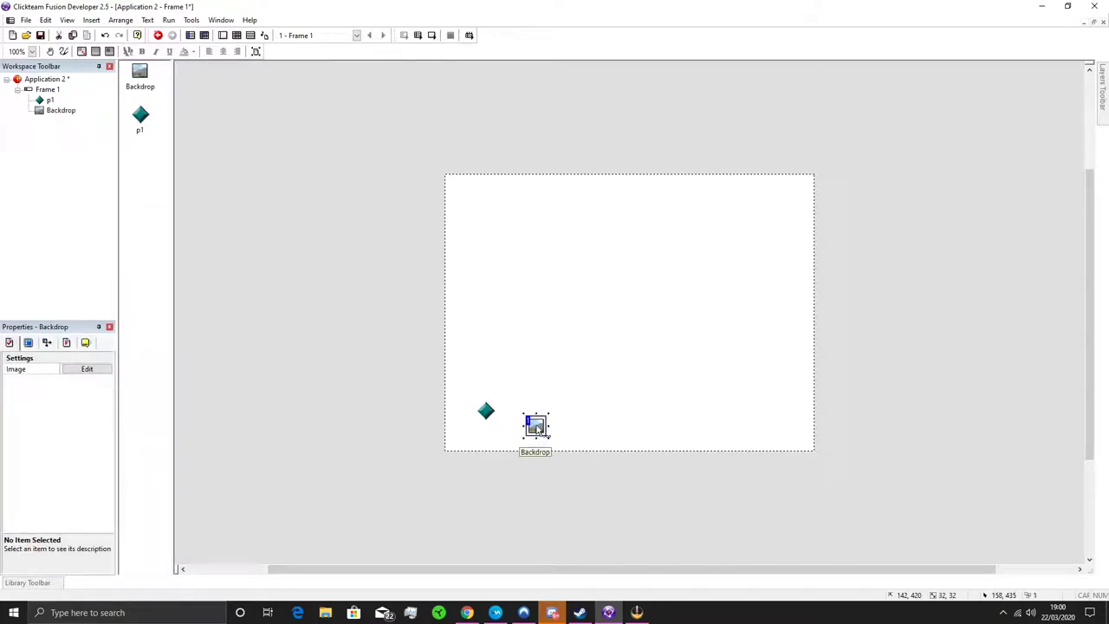
left_click(204, 117)
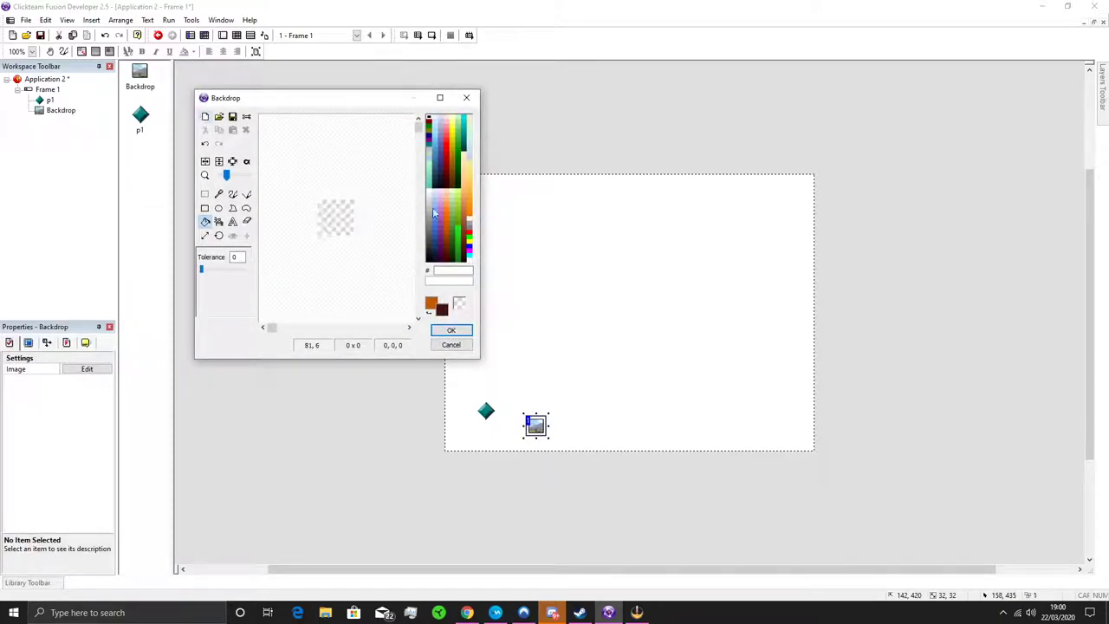
left_click(467, 218)
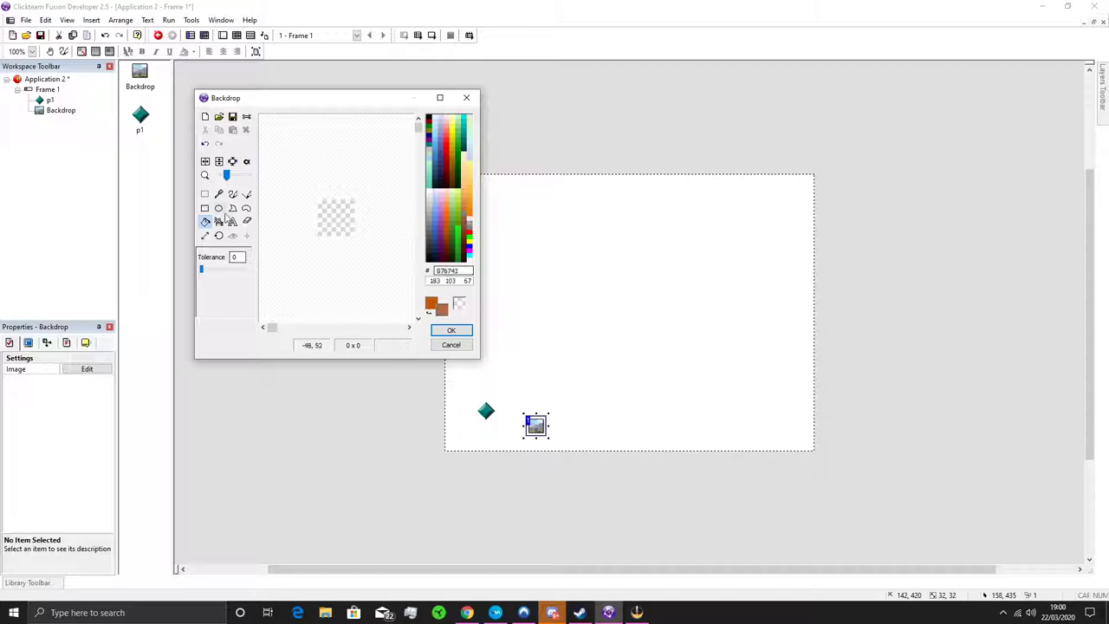
left_click(322, 224)
left_click(451, 330)
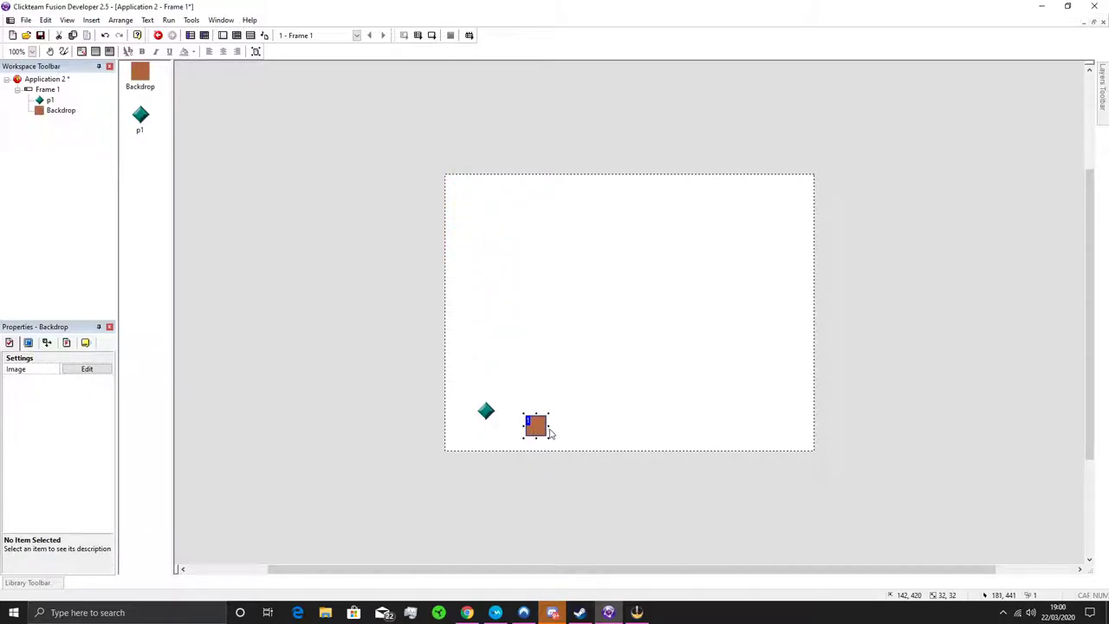
left_click_drag(550, 426, 589, 427)
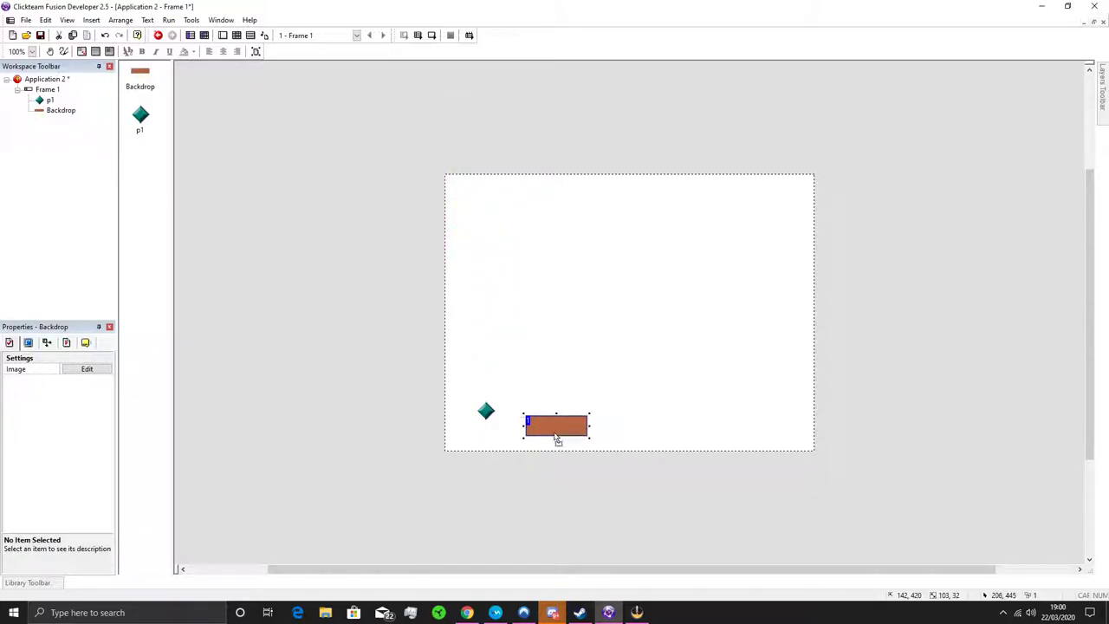
left_click_drag(500, 445, 500, 442)
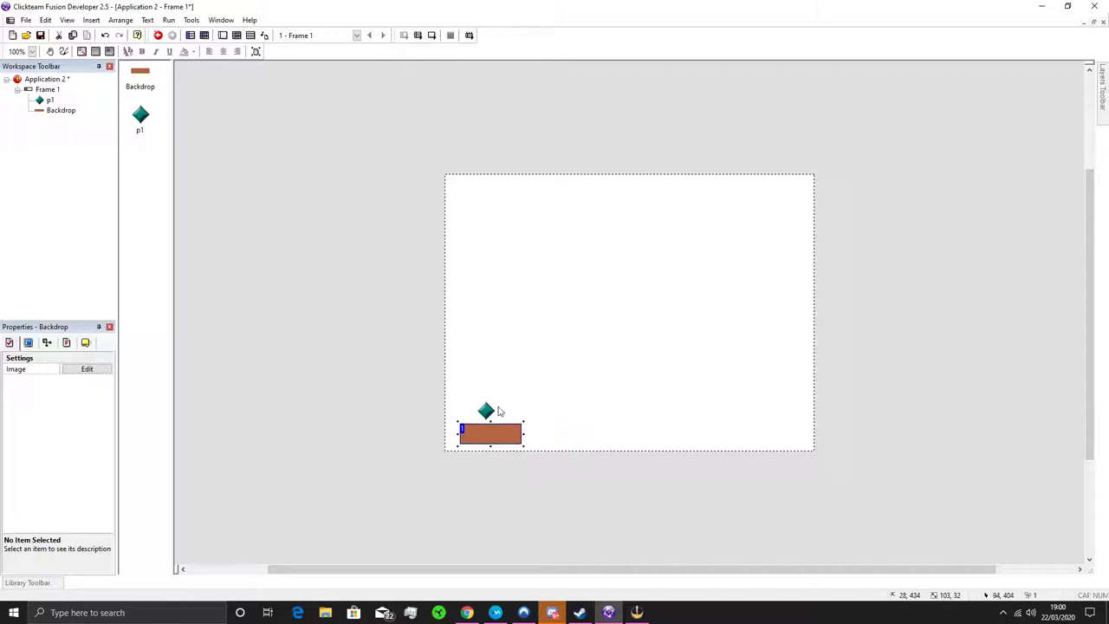
left_click(465, 347)
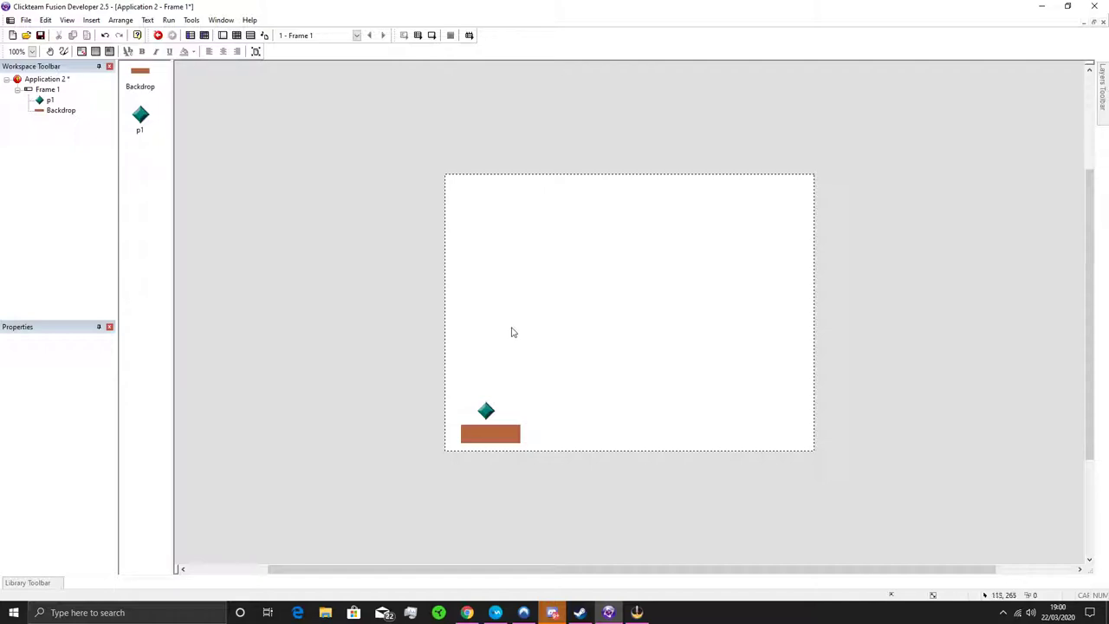
Step: Set the brown bar's runtime obstacle type to Platform
left_click(504, 436)
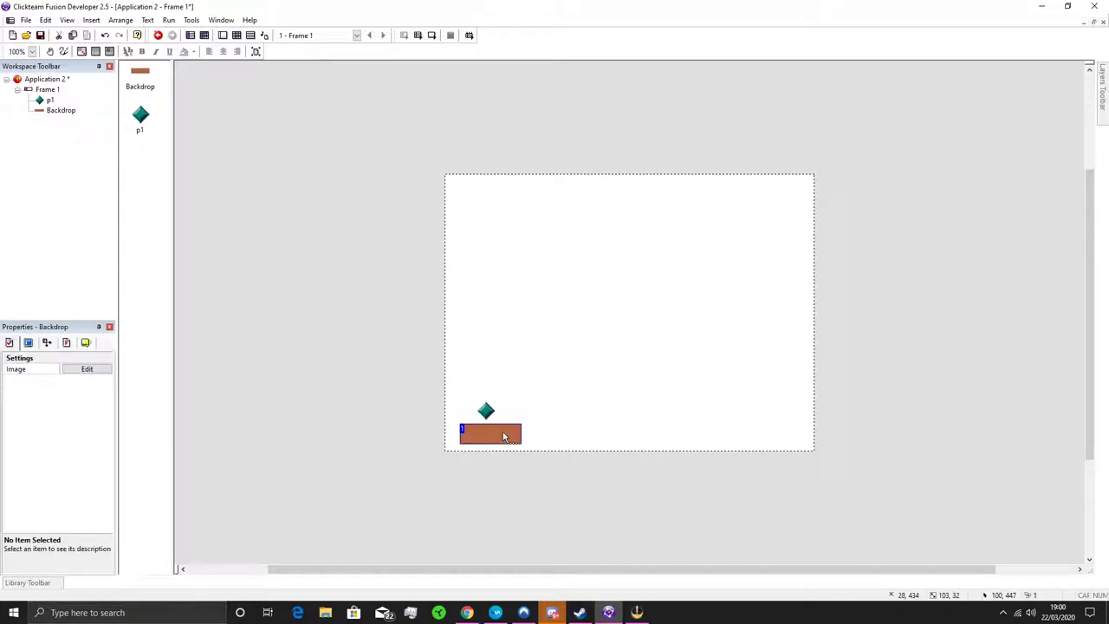
left_click(67, 343)
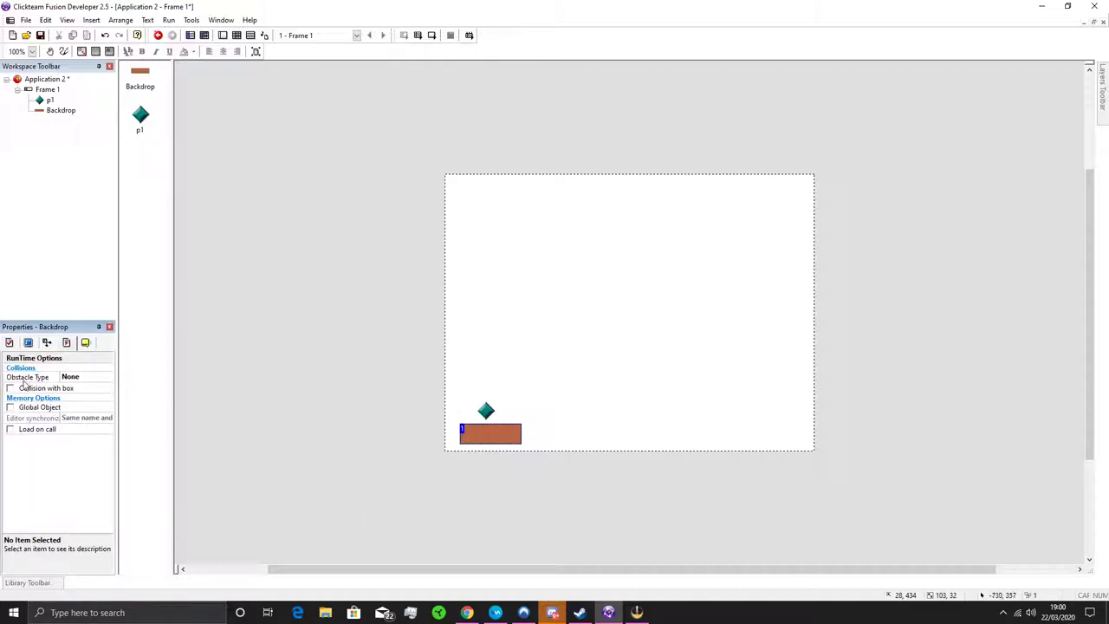
left_click(74, 377)
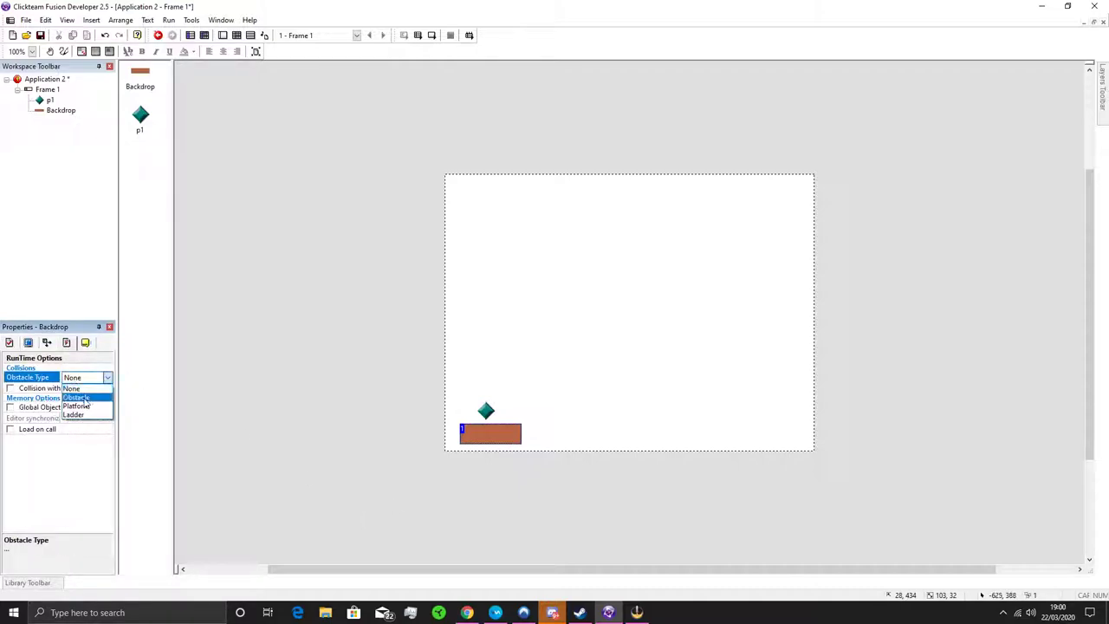
left_click(77, 405)
left_click(245, 415)
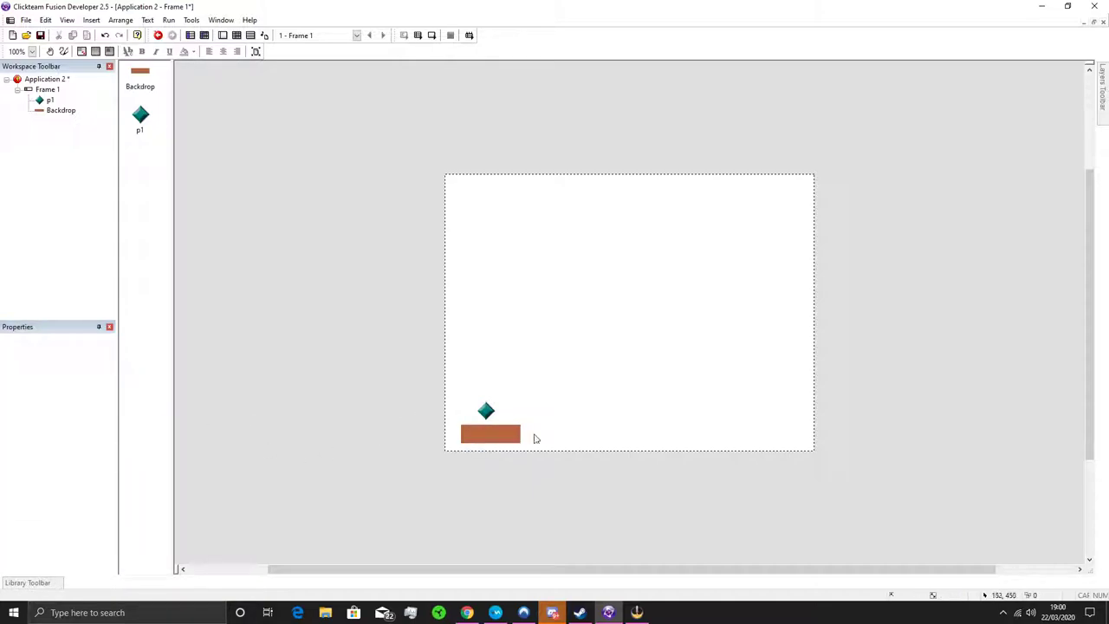
Step: Add an event: when p1 collides with the backdrop, stop p1's movement
left_click(236, 36)
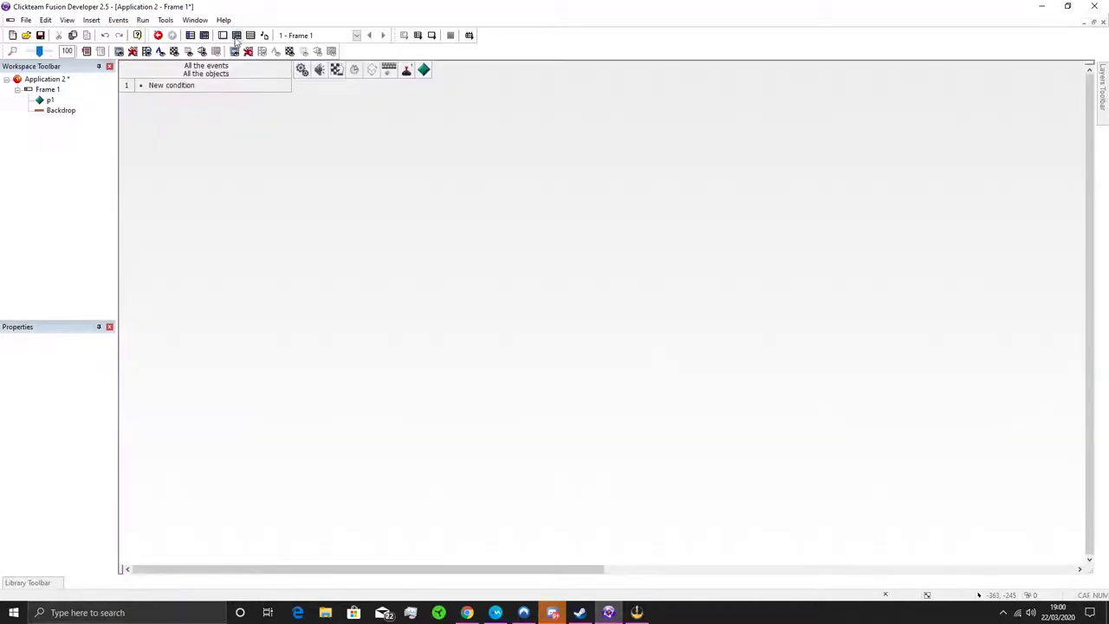
left_click(176, 90)
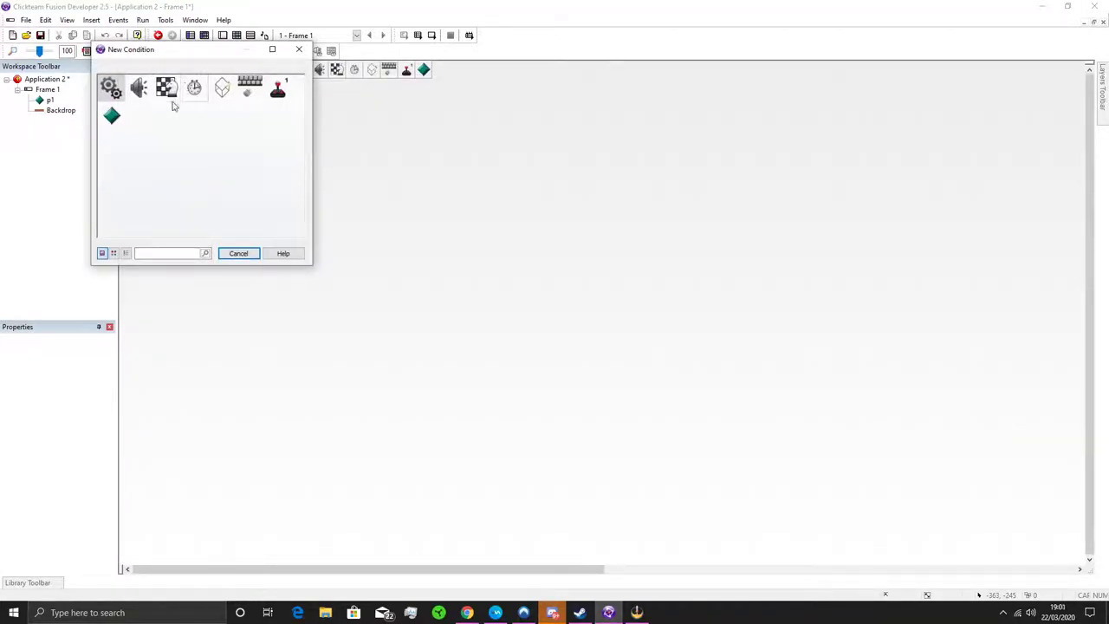
right_click(112, 118)
mouse_move(156, 130)
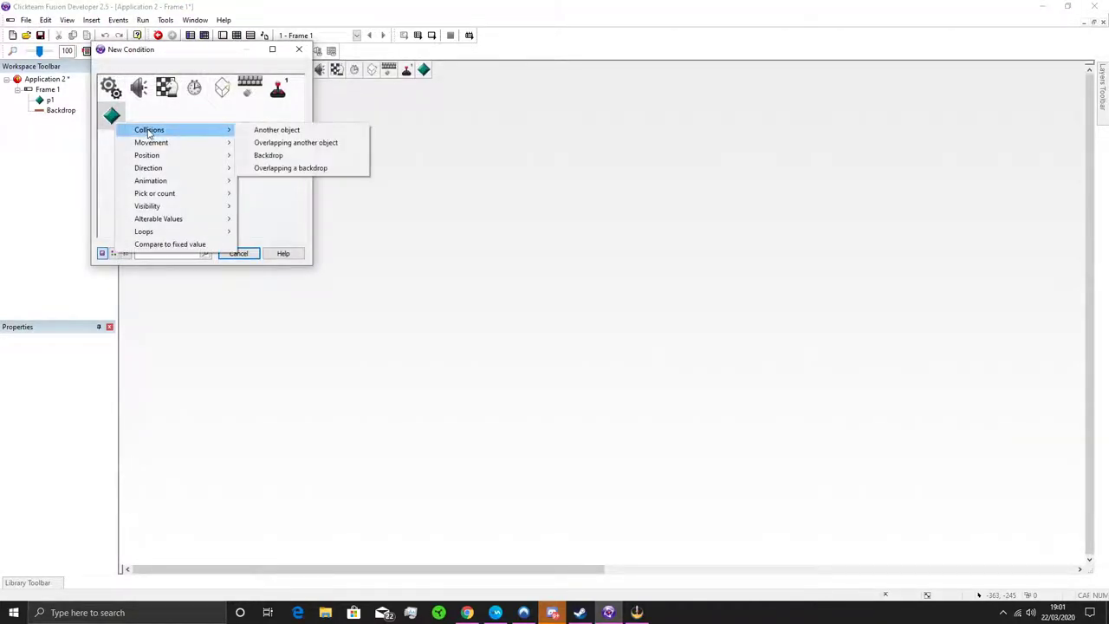
left_click(296, 158)
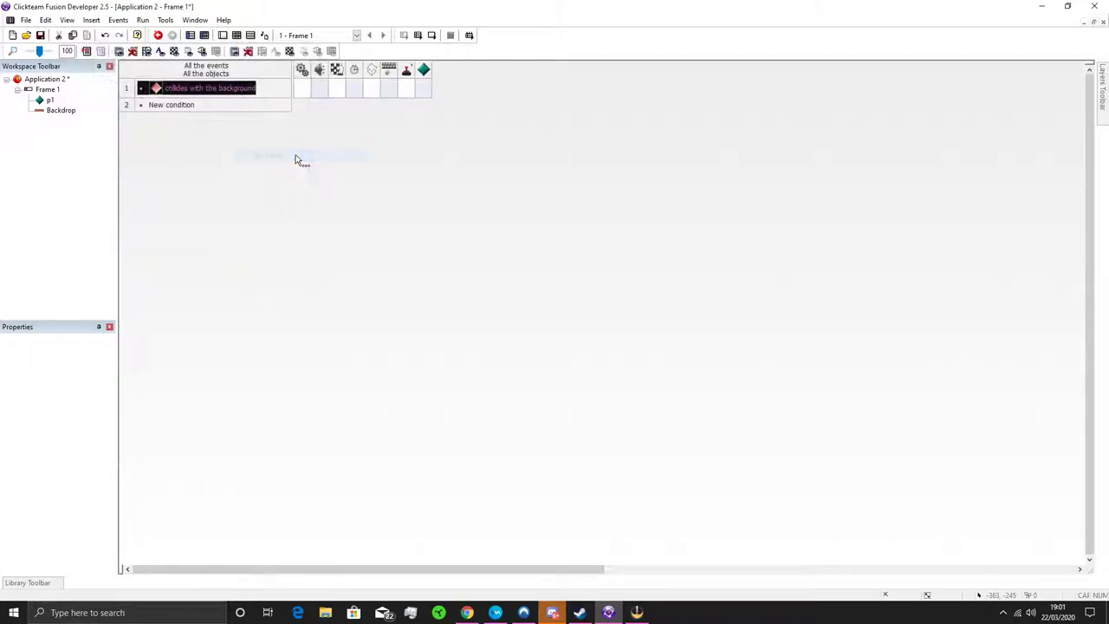
right_click(422, 93)
mouse_move(465, 98)
left_click(602, 96)
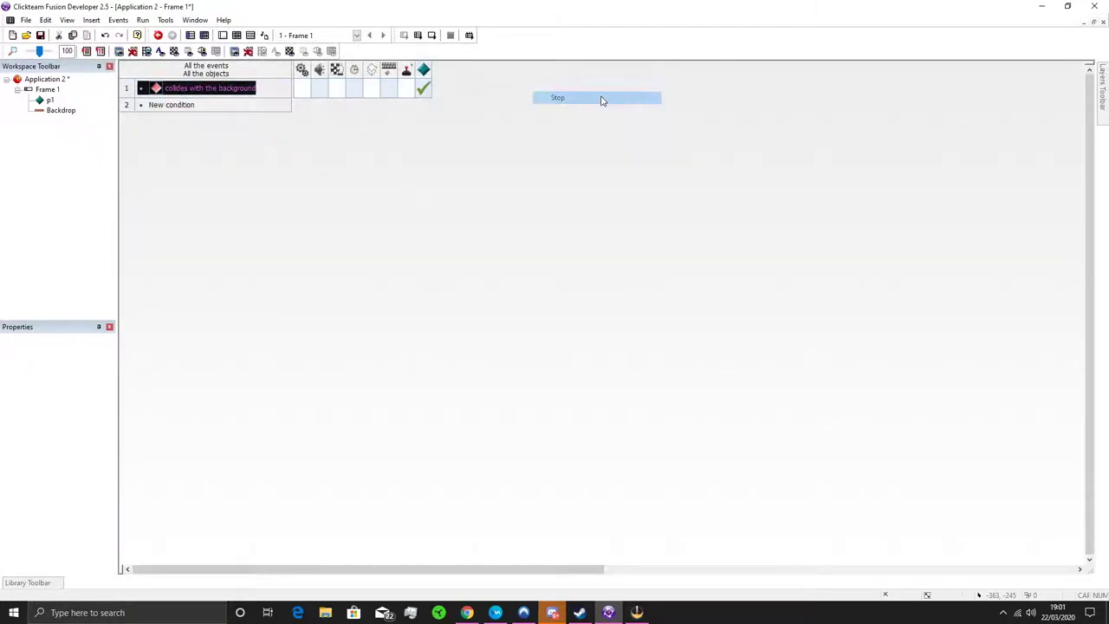
left_click(194, 36)
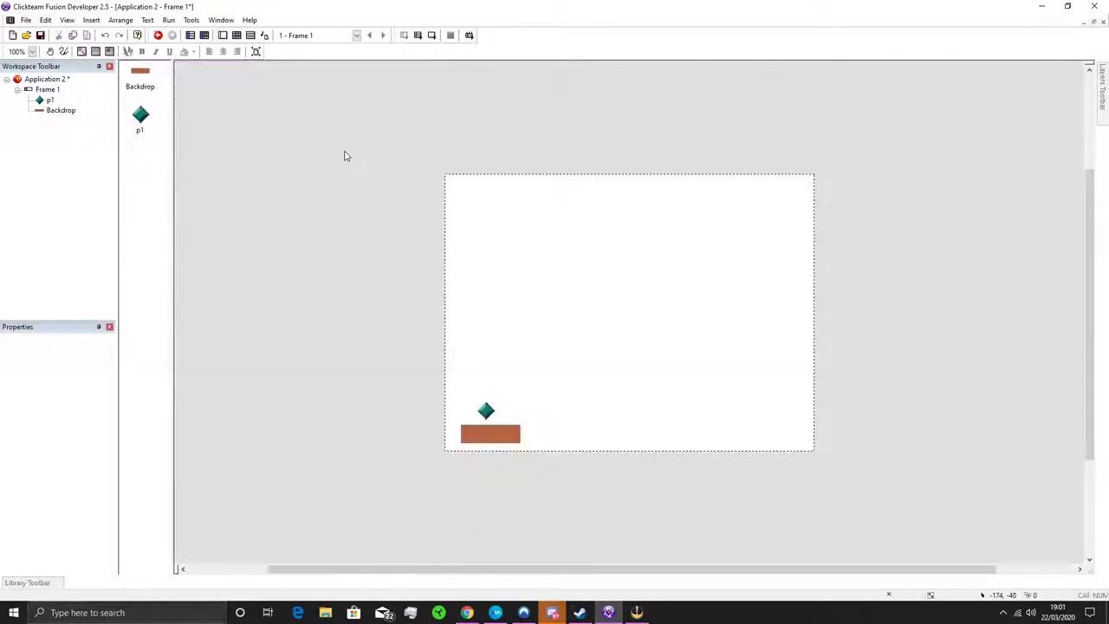
left_click(431, 35)
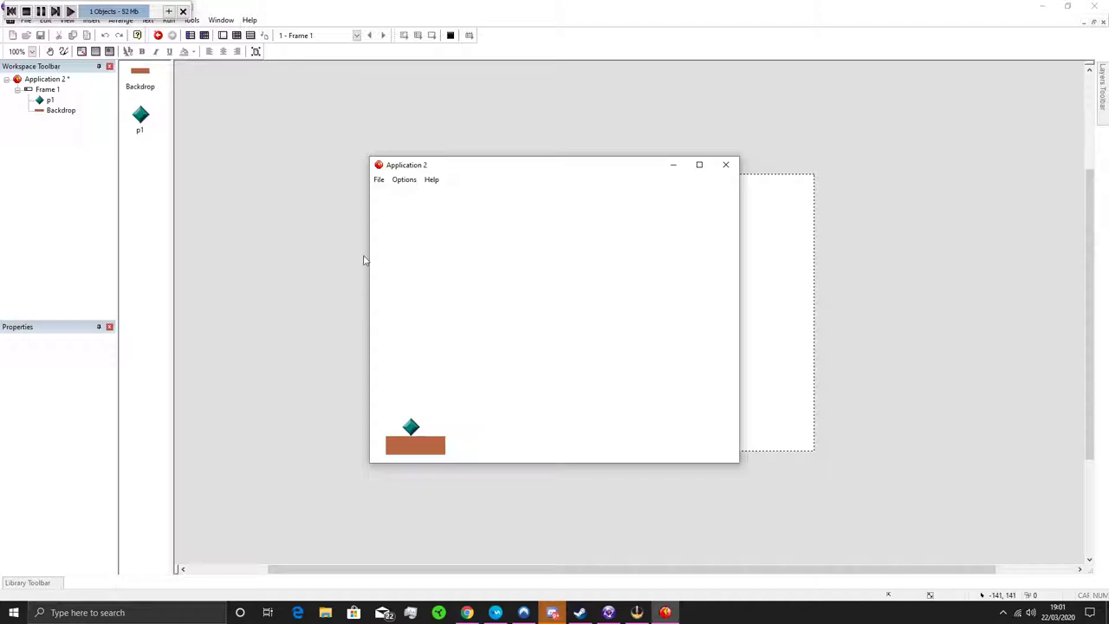
key("Right")
key("Left")
key("Right")
key("Left")
key("Right")
key("Up")
key("Up")
key("Up")
left_click(726, 164)
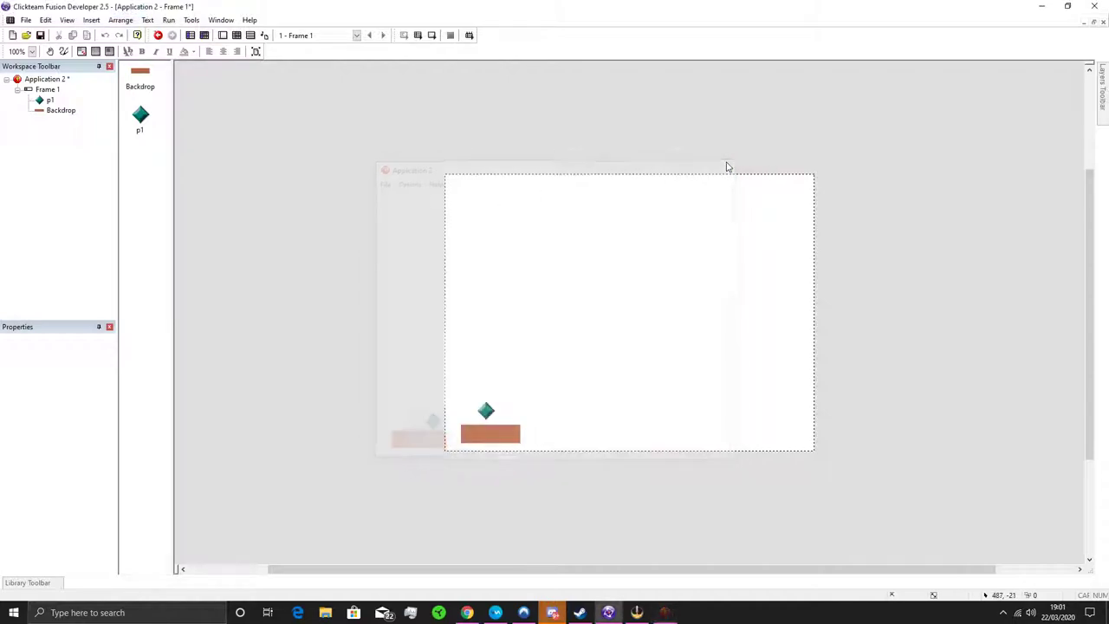
left_click(43, 79)
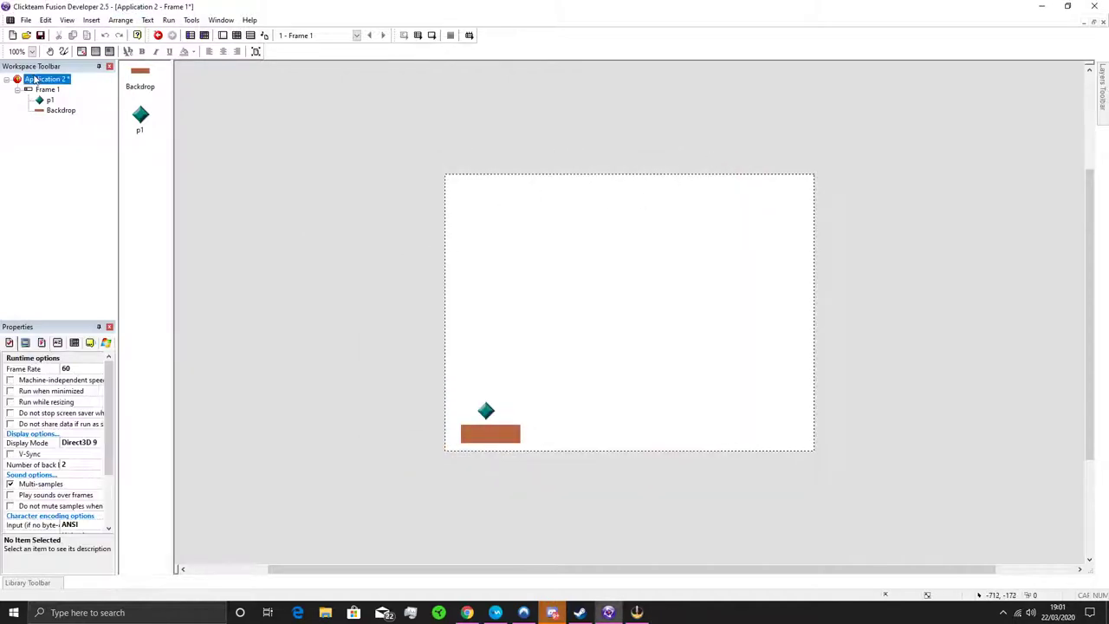
left_click(41, 344)
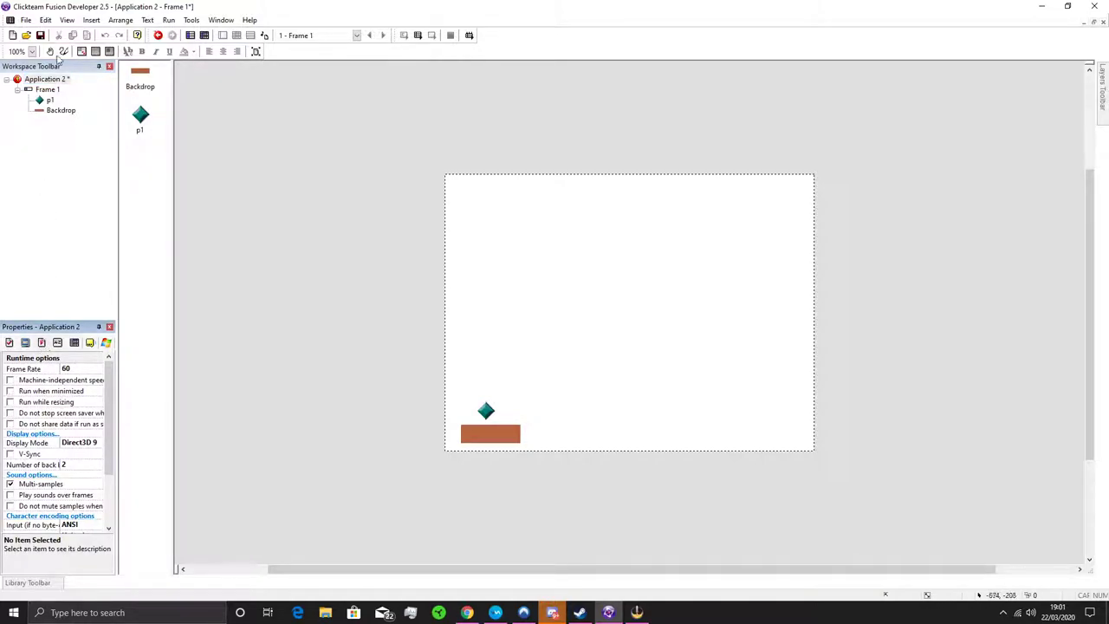
left_click(59, 79)
left_click(46, 333)
scroll(71, 486, "down", 3)
left_click(65, 500)
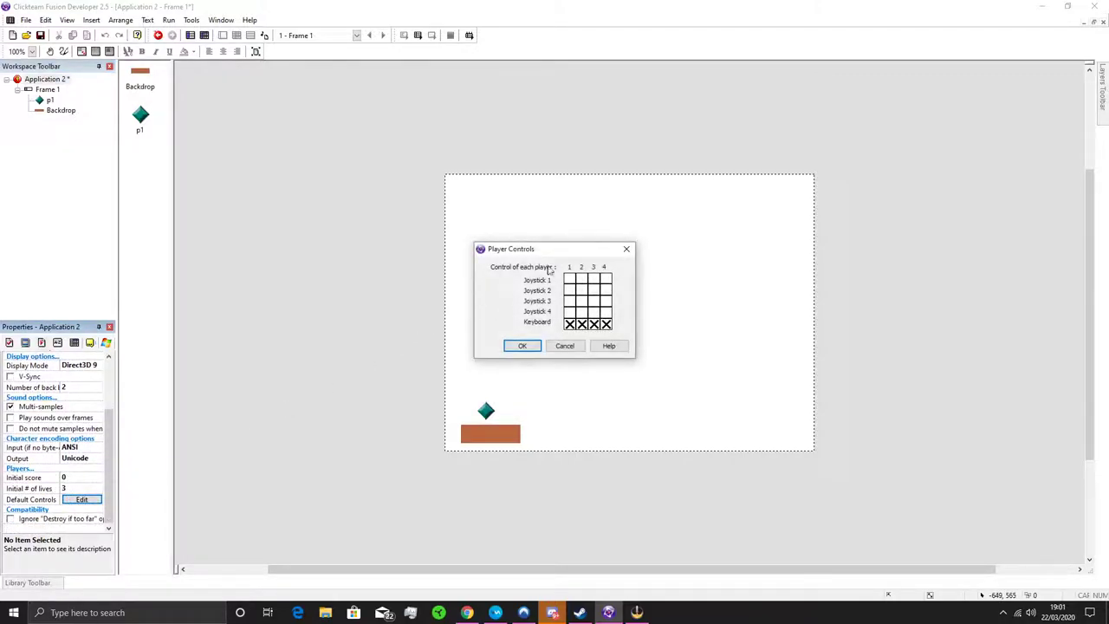
left_click(568, 328)
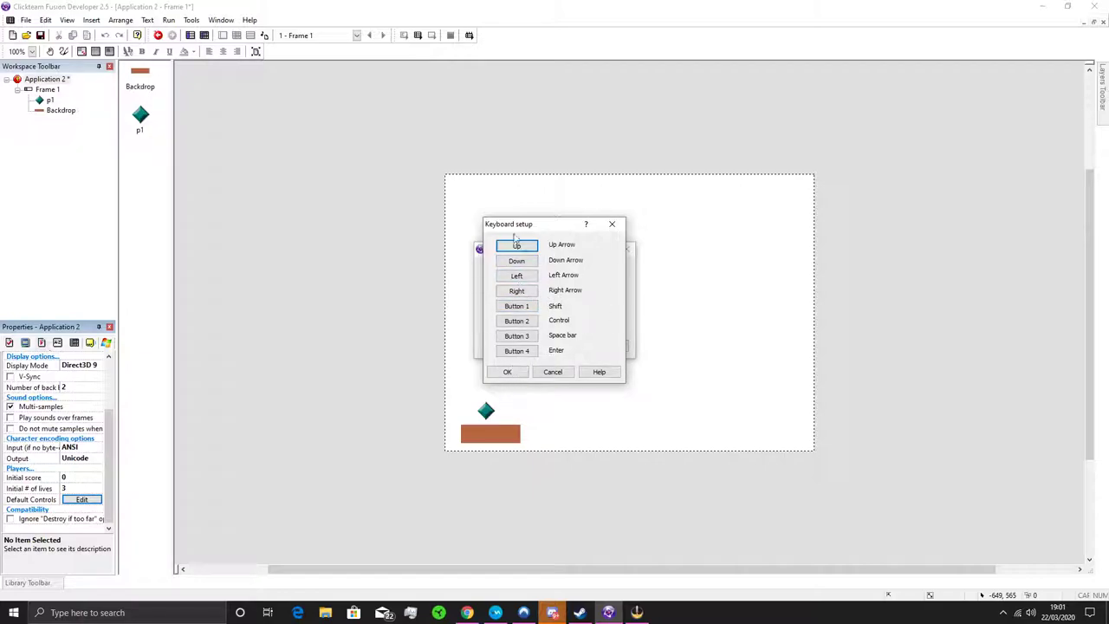
left_click(508, 372)
left_click(517, 345)
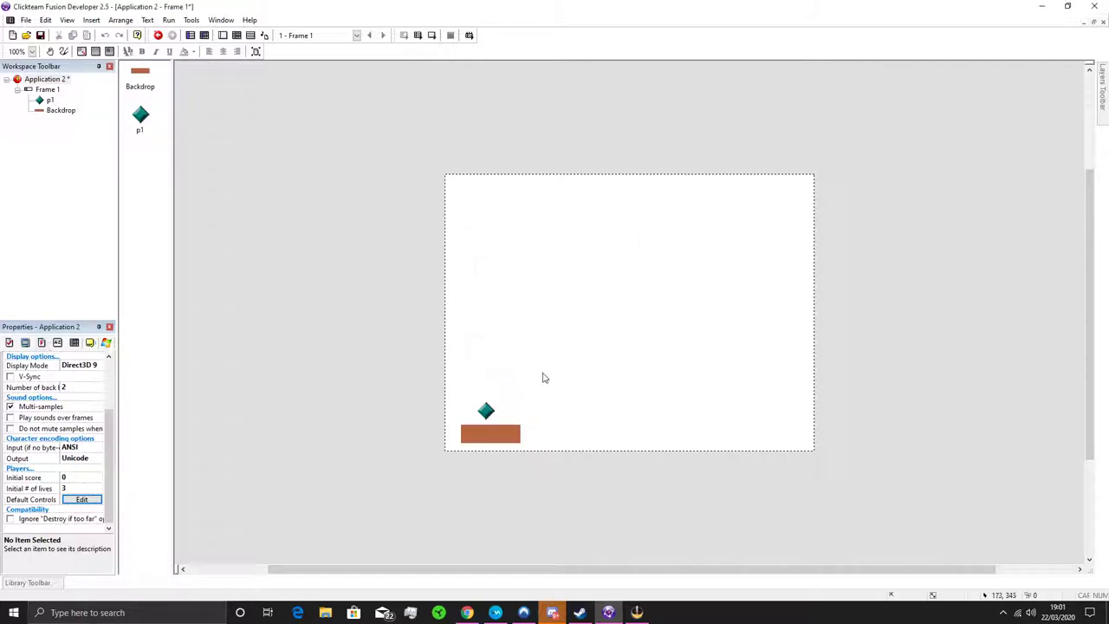
left_click(211, 215)
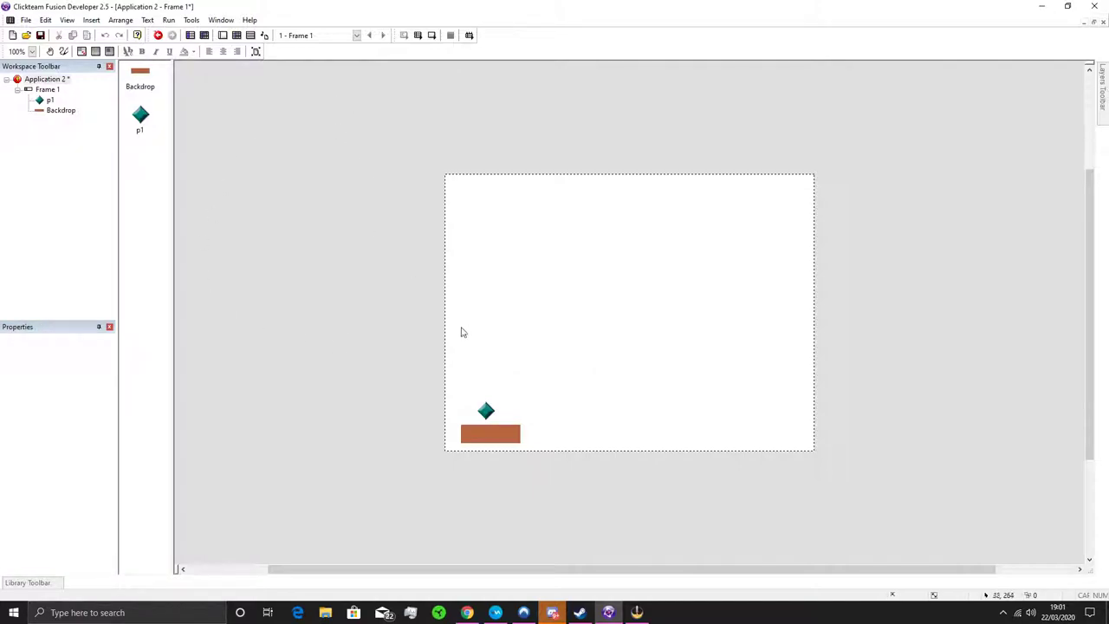
left_click(488, 410)
Step: Insert a second Backdrop object lower on the frame
left_click(529, 407)
right_click(422, 269)
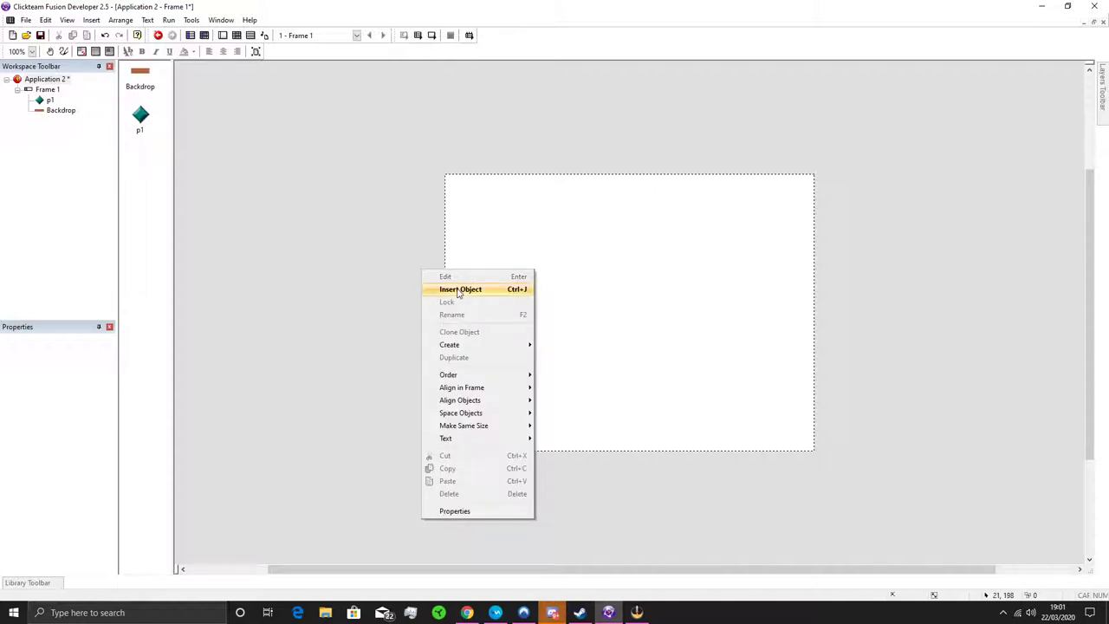
left_click(455, 288)
left_click(243, 259)
left_click(392, 239)
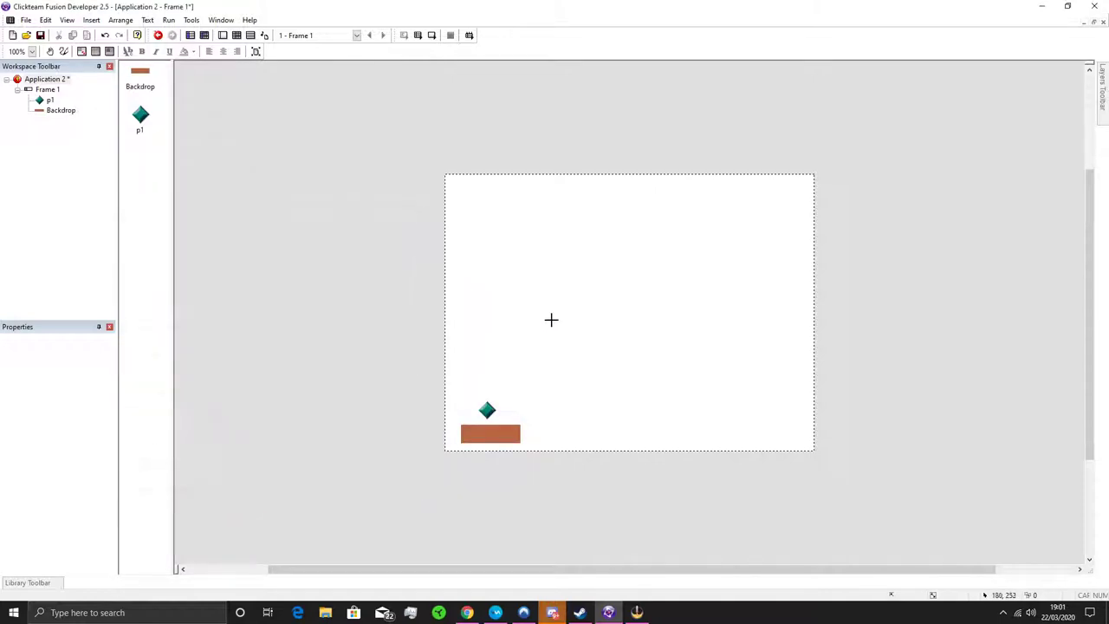
left_click(556, 324)
left_click_drag(559, 329, 541, 382)
Step: Fill the new backdrop brown, stretch it tall, and stand it on the platform's right end
double_click(540, 379)
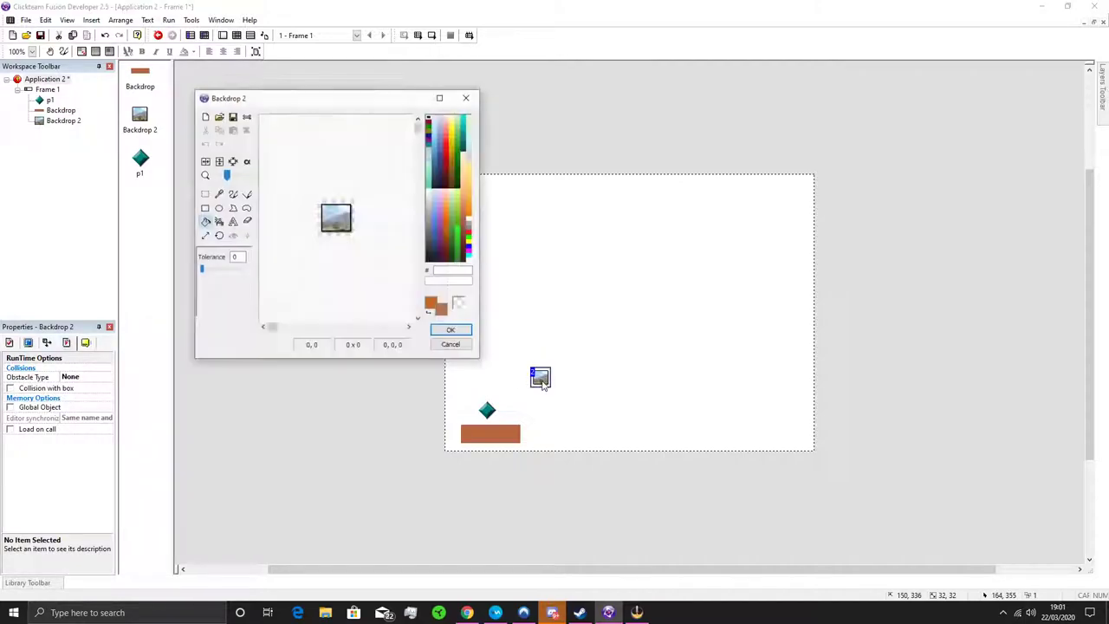
left_click(205, 116)
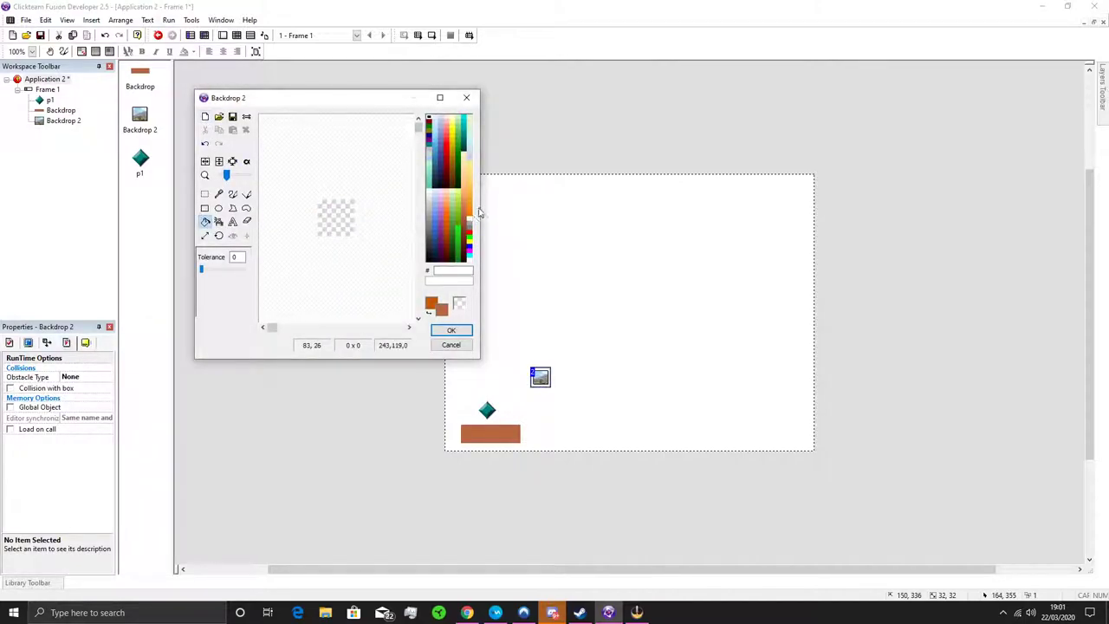
left_click(337, 217)
left_click(452, 332)
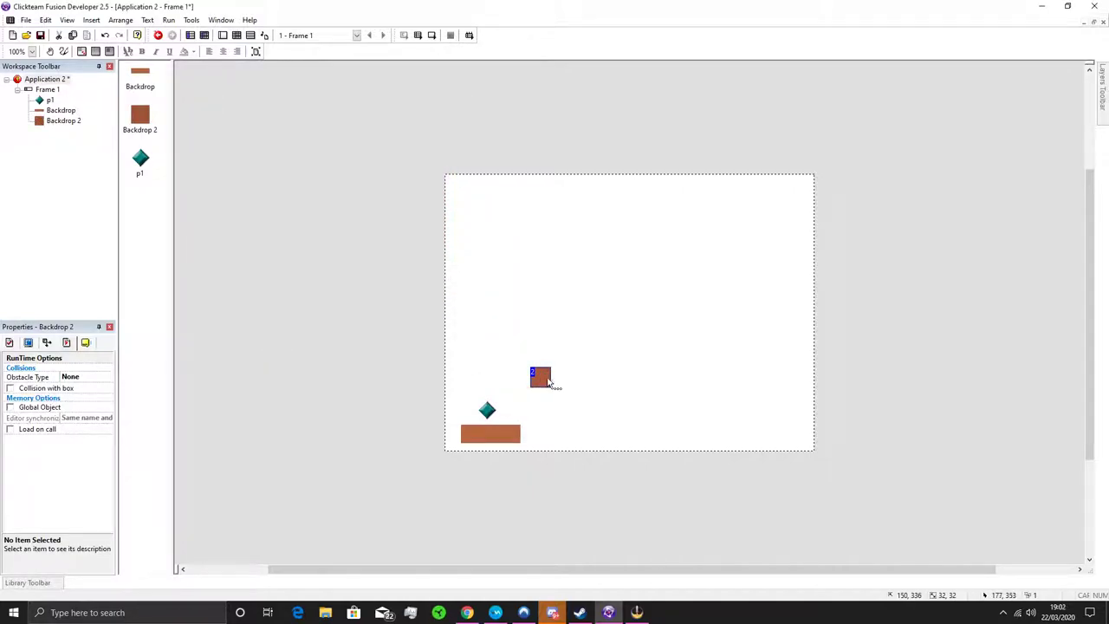
left_click(541, 377)
left_click_drag(541, 365, 541, 323)
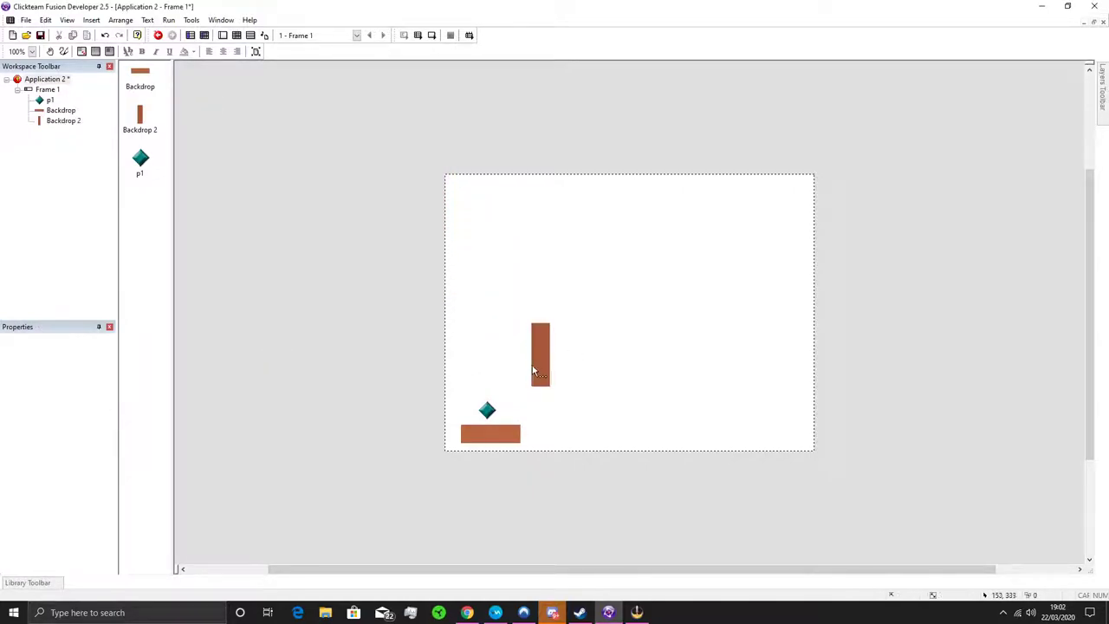
left_click_drag(540, 391, 511, 402)
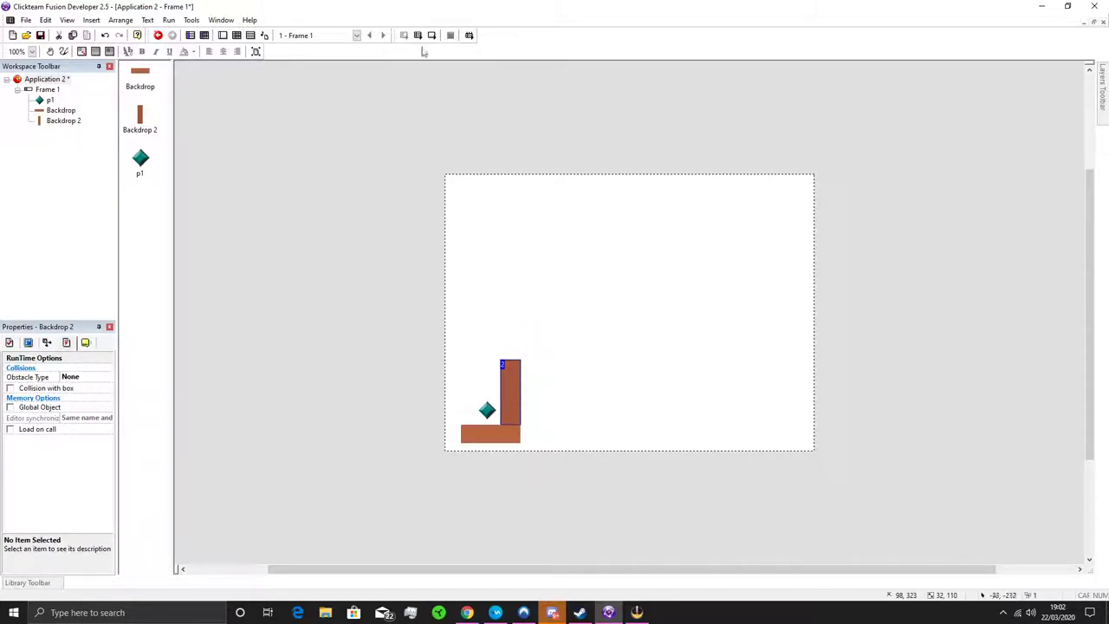
Step: Test-run the frame, walking p1 right into the new wall, then close the preview
key("F8")
key("Right")
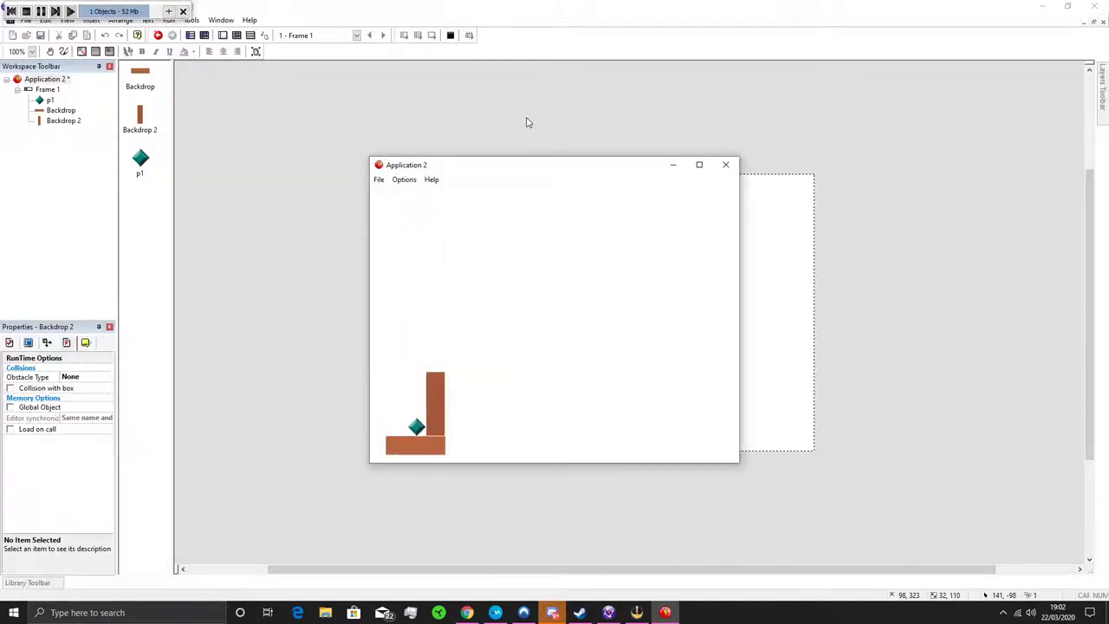
key("Left")
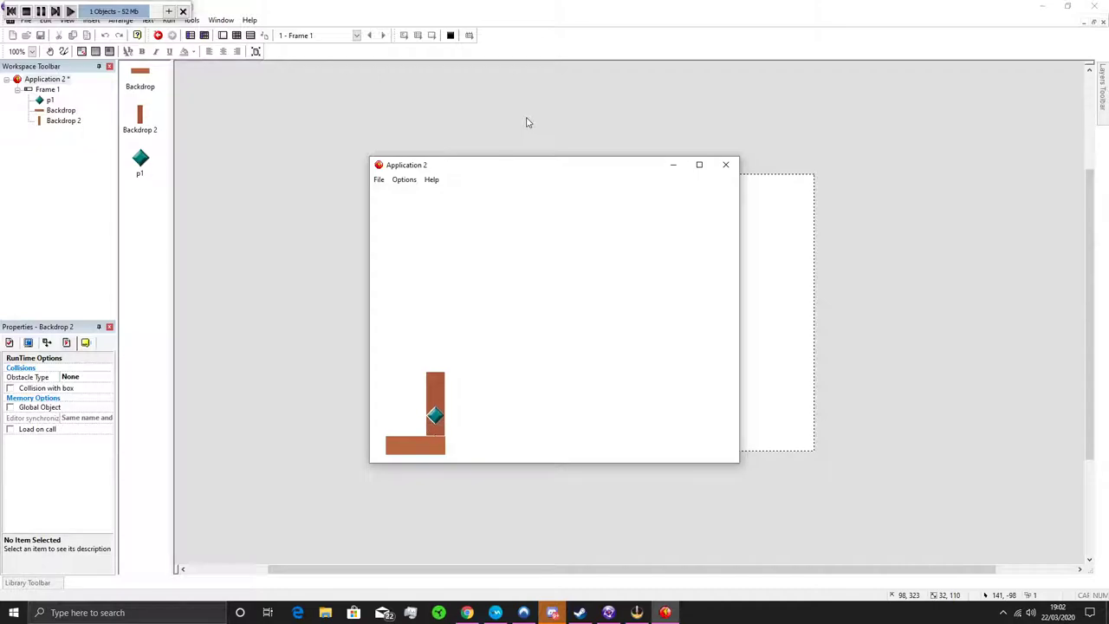
left_click(725, 165)
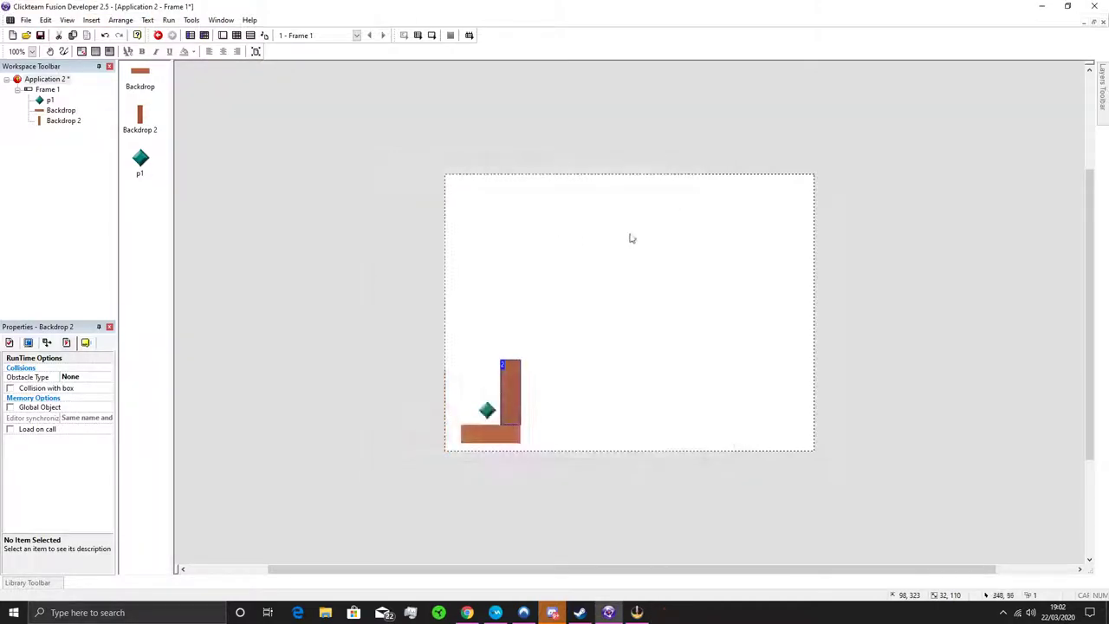
Step: Set the tall backdrop's obstacle type to Ladder
left_click(70, 377)
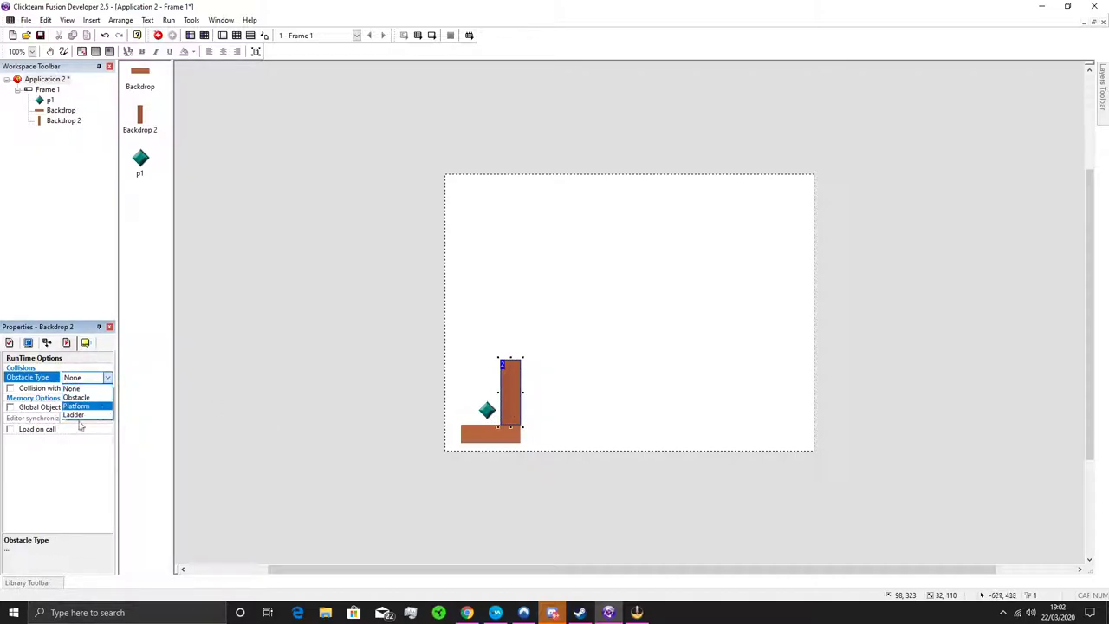
left_click(86, 415)
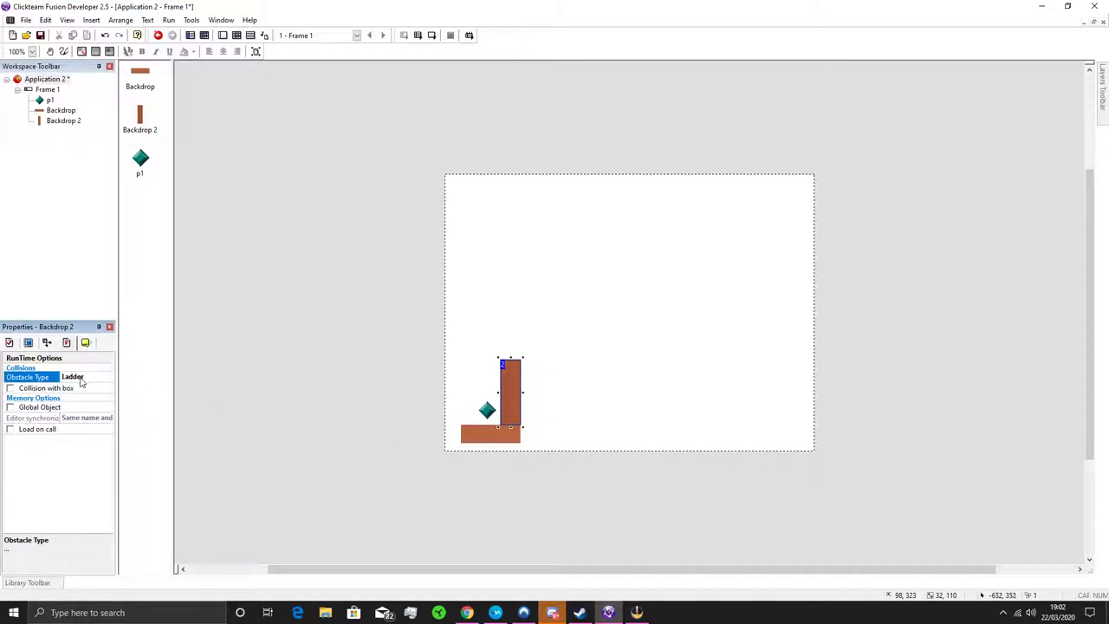
left_click(277, 355)
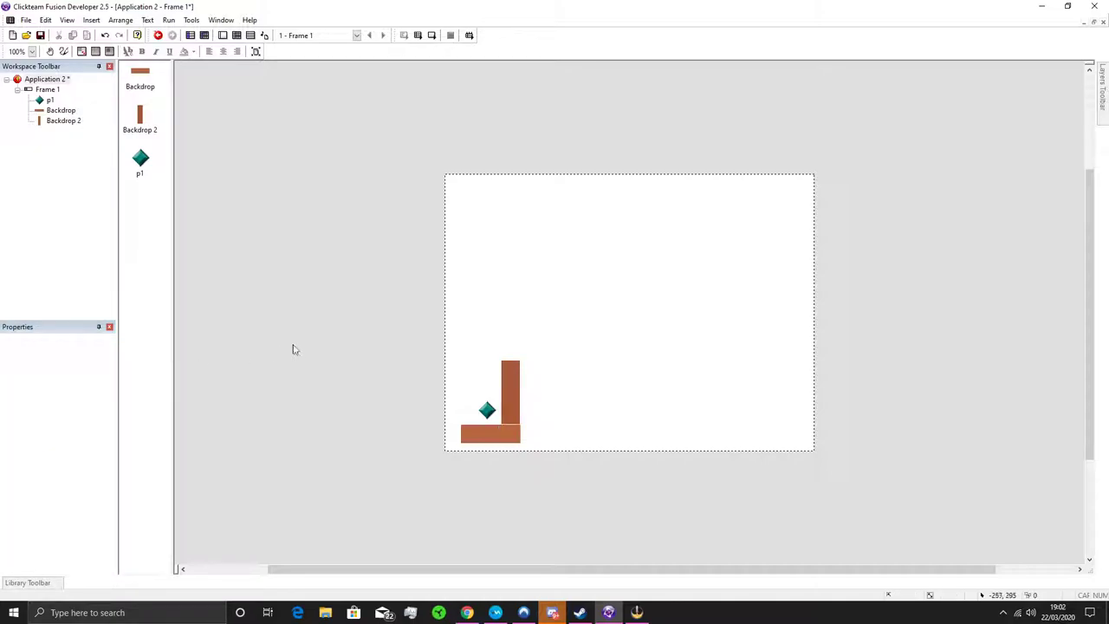
Step: Test climbing the ladder with the arrow keys, then nudge the ladder one pixel right
left_click(432, 34)
key("Right")
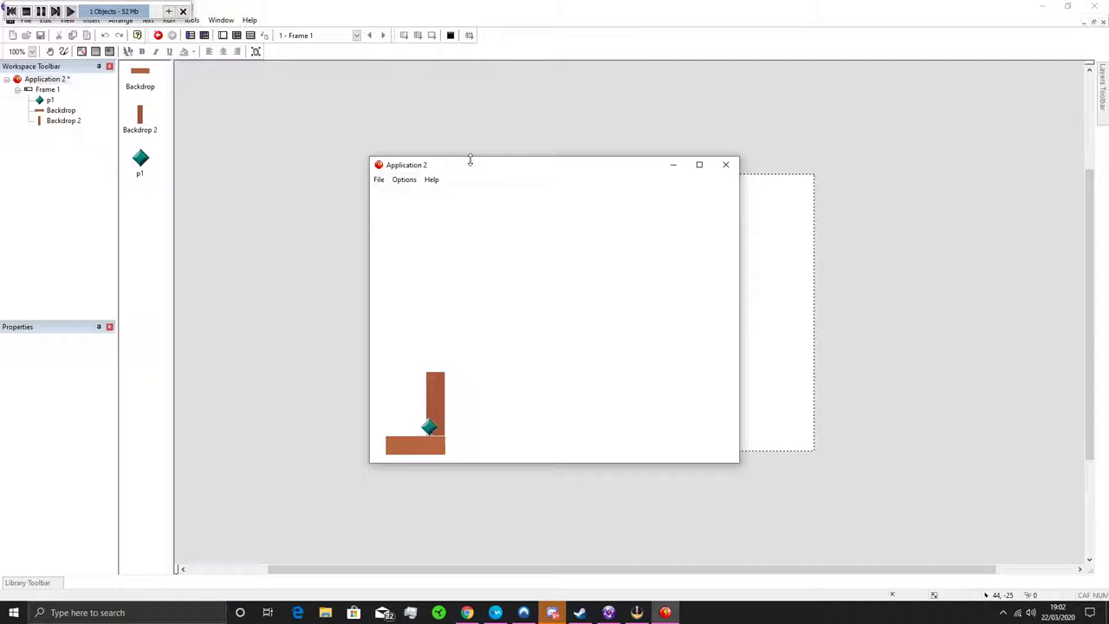
key("Up")
key("Up")
key("Down")
key("Up")
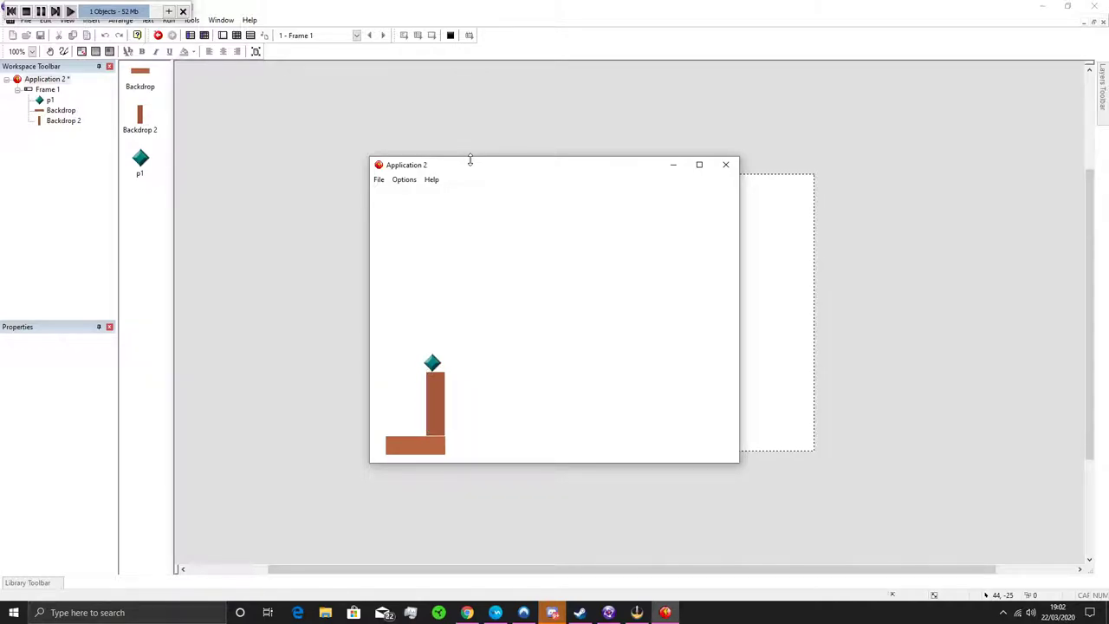
left_click(726, 164)
left_click(515, 405)
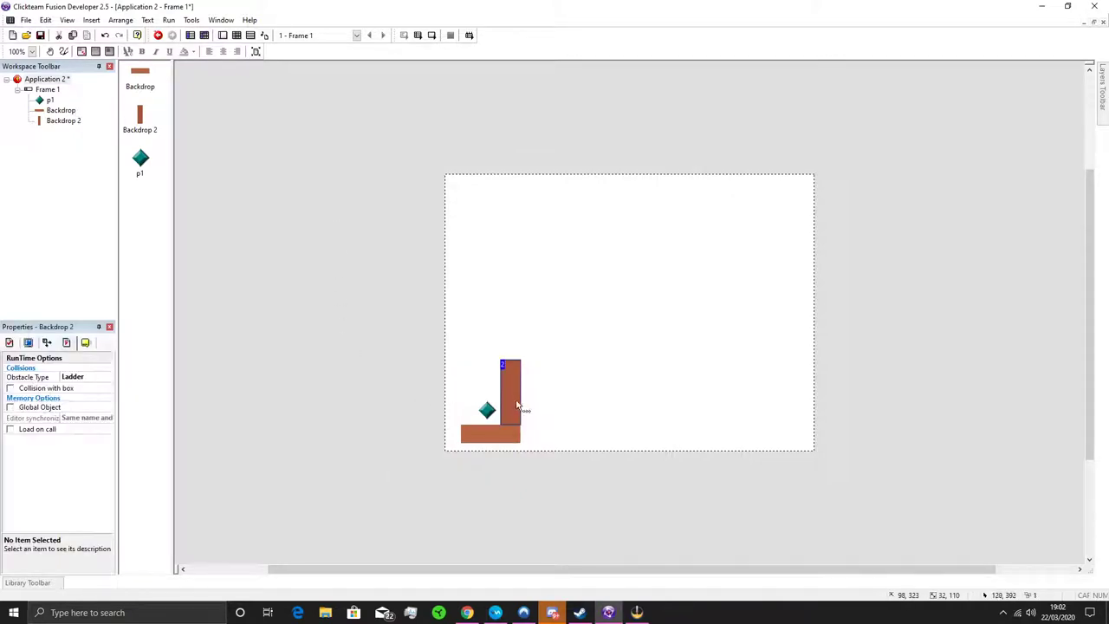
key("Right")
Step: Shift the p1 diamond slightly left on the floor
left_click(564, 259)
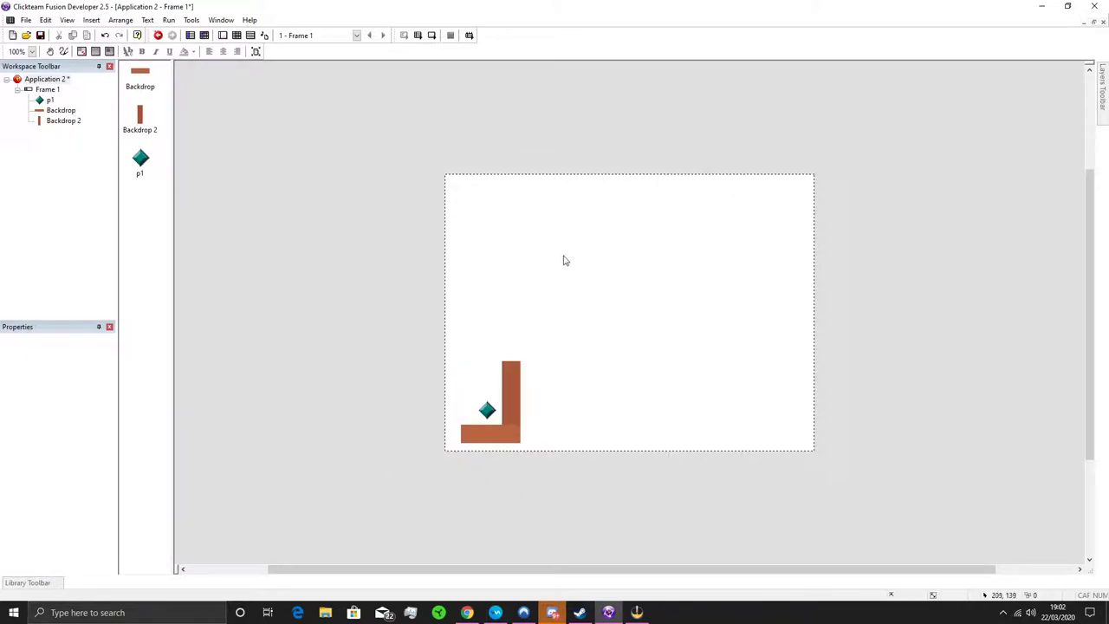
left_click_drag(490, 413, 479, 415)
left_click(606, 378)
Step: Rename Backdrop 2 to 'ladder'
left_click(140, 120)
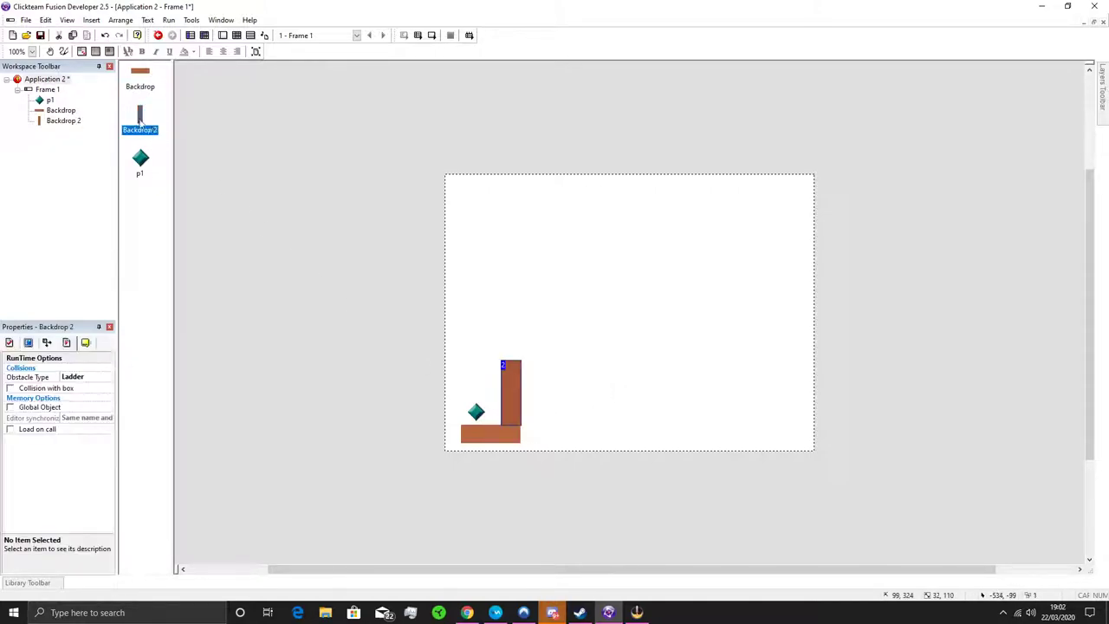
key("F2")
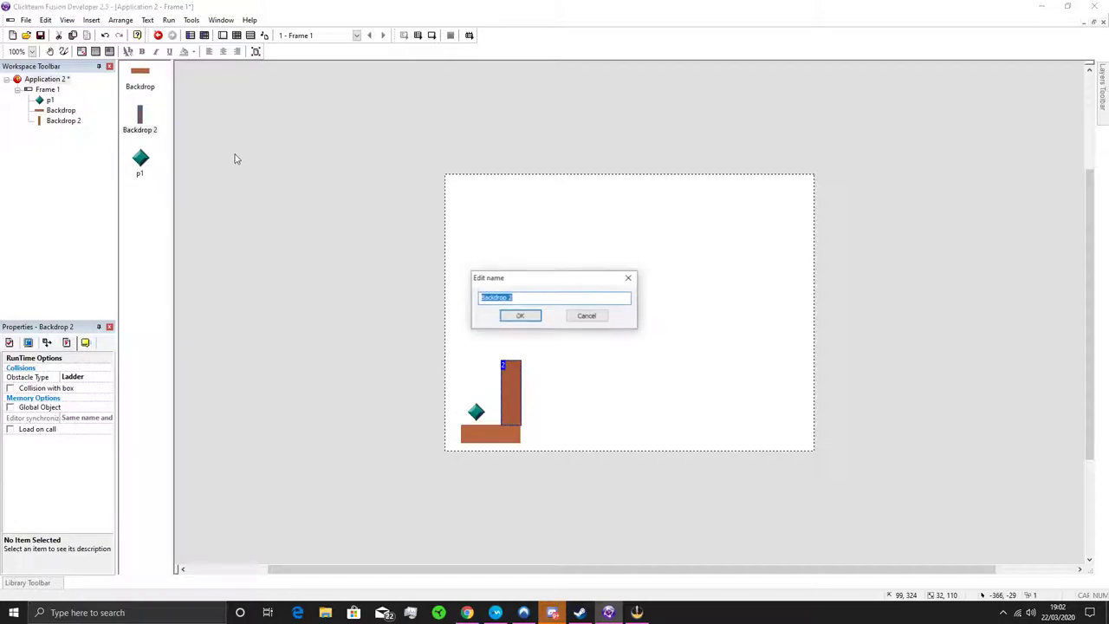
type("ladder")
key("Return")
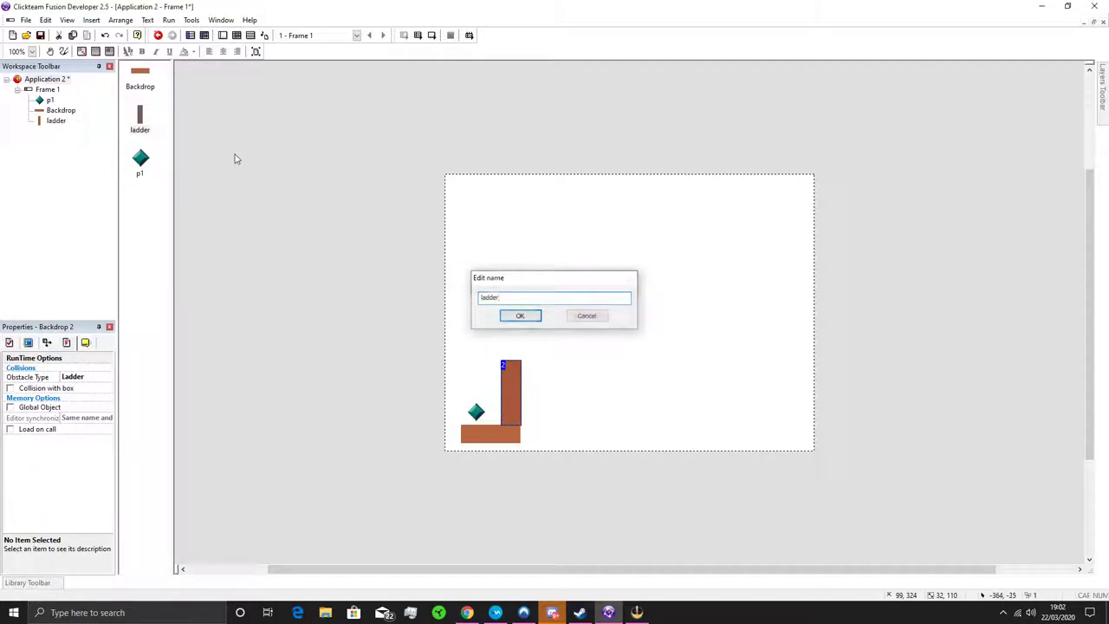
Step: Rename the horizontal Backdrop to 'platform'
left_click(148, 77)
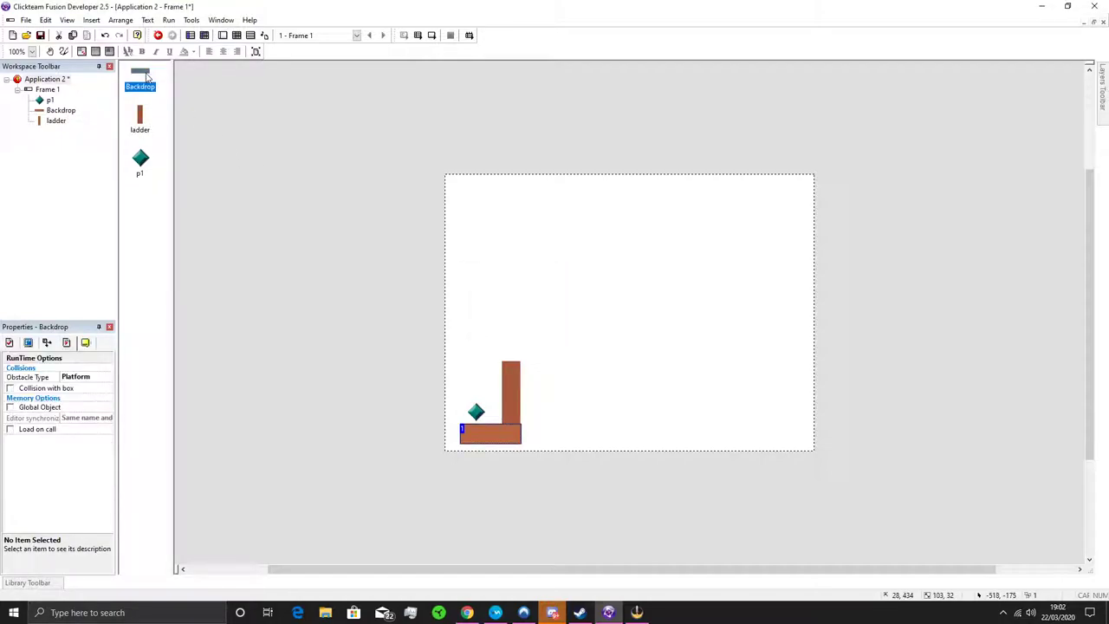
key("F2")
type("platform")
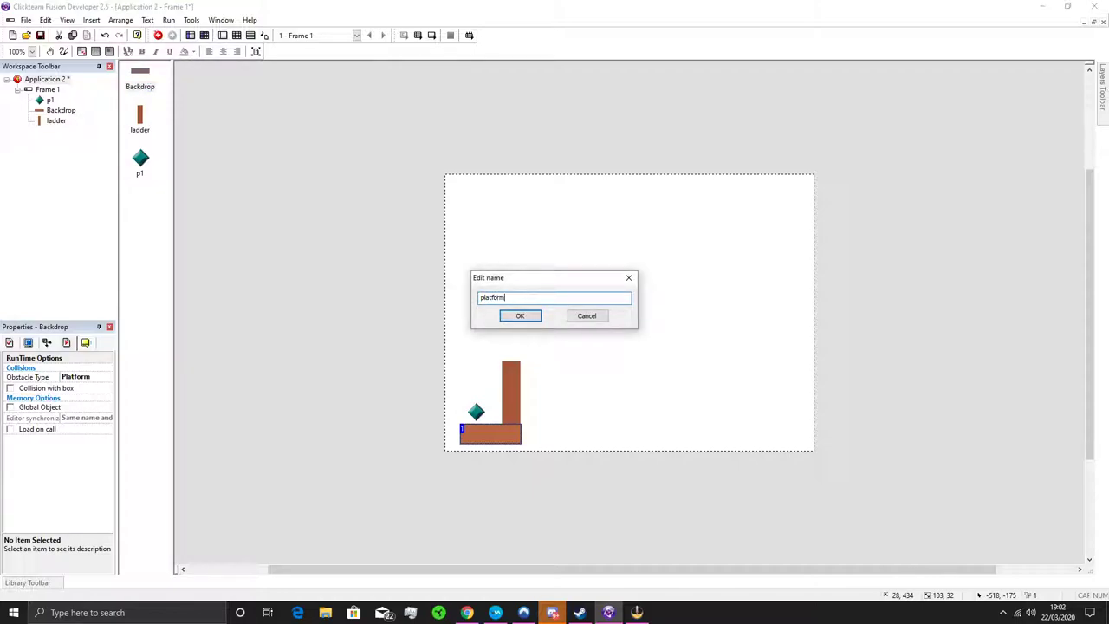
left_click(511, 317)
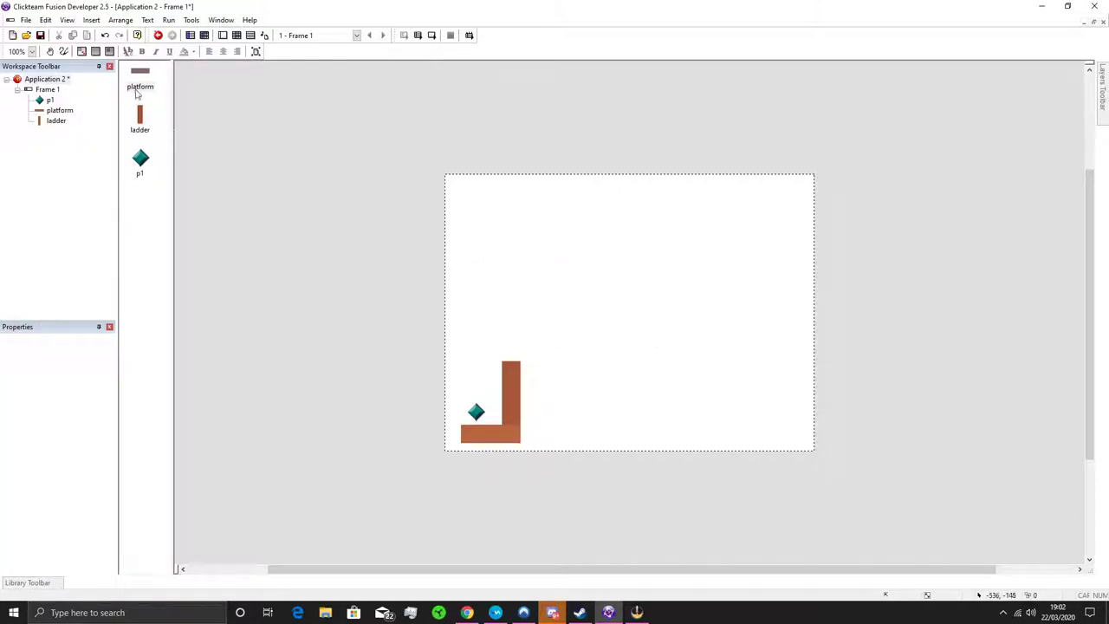
Step: Place another platform instance at the ladder's top, extending right
left_click_drag(131, 78, 526, 371)
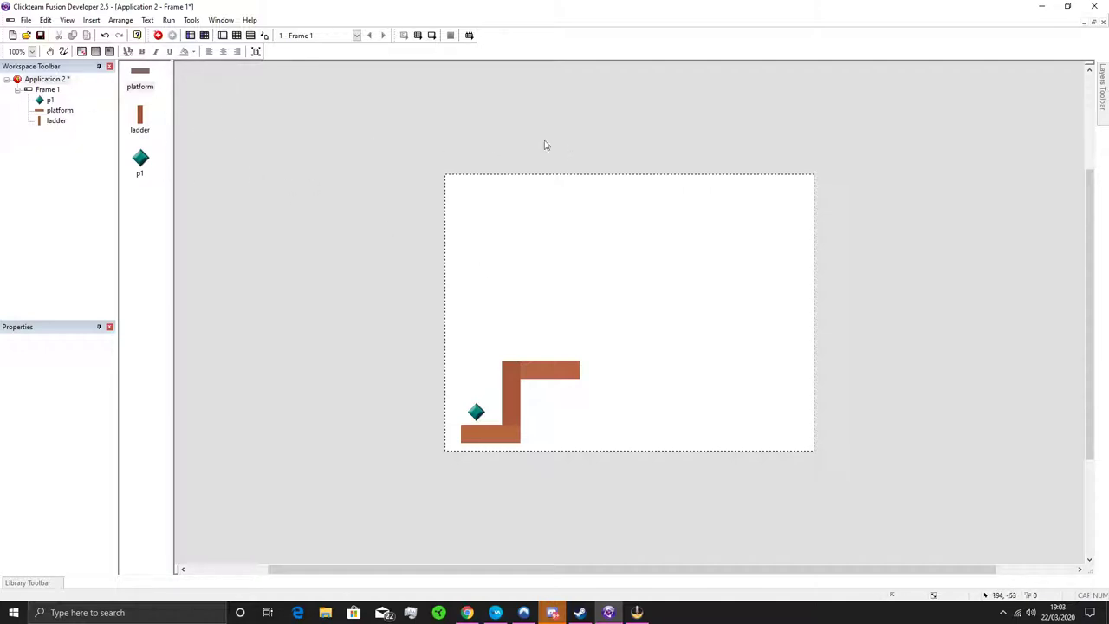
left_click(50, 90)
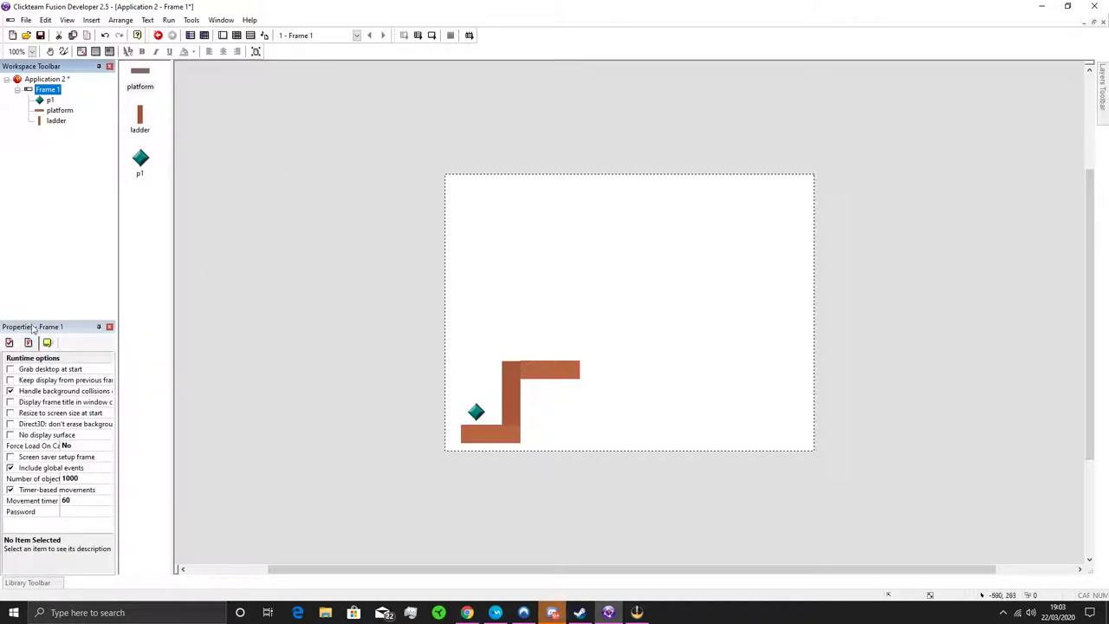
Step: Set Frame 1's width to 2000 pixels in Settings, keeping the 480 height
left_click(10, 343)
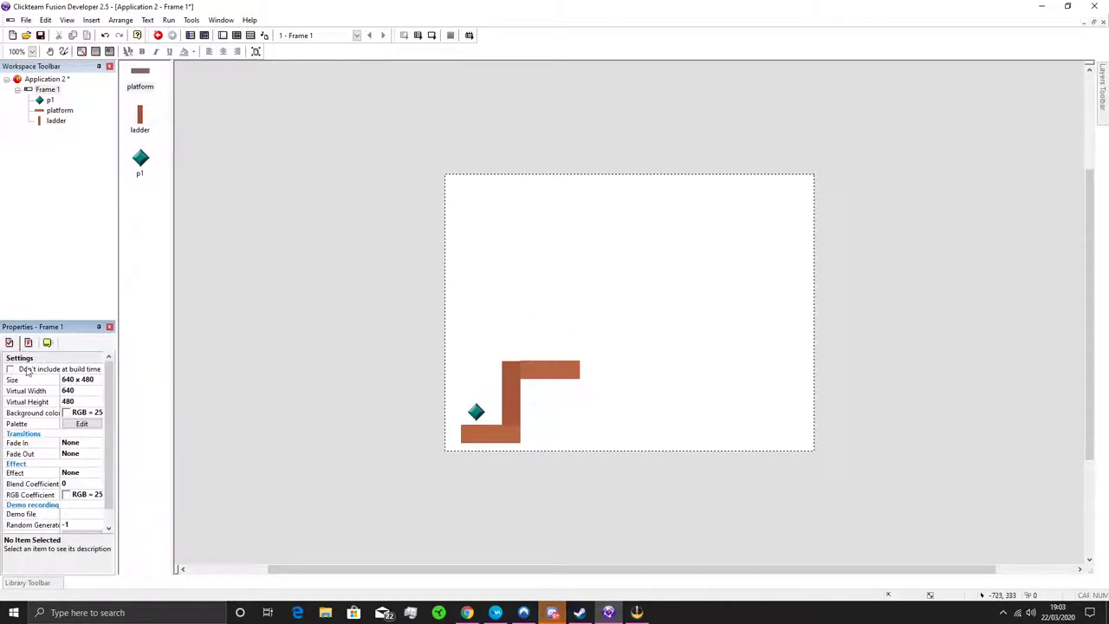
left_click(48, 90)
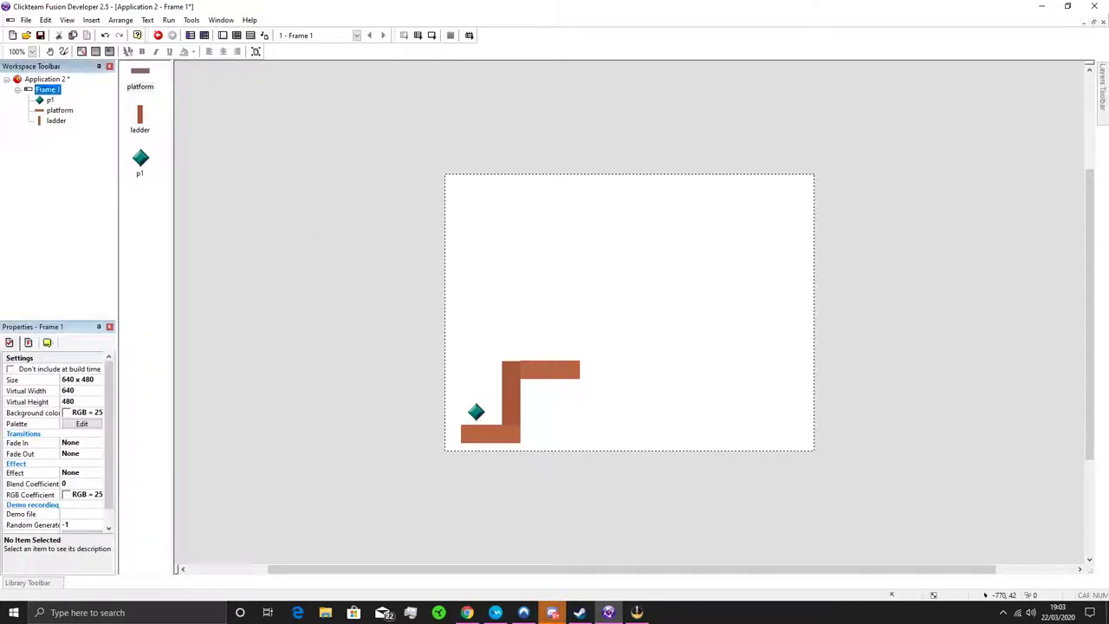
left_click(10, 345)
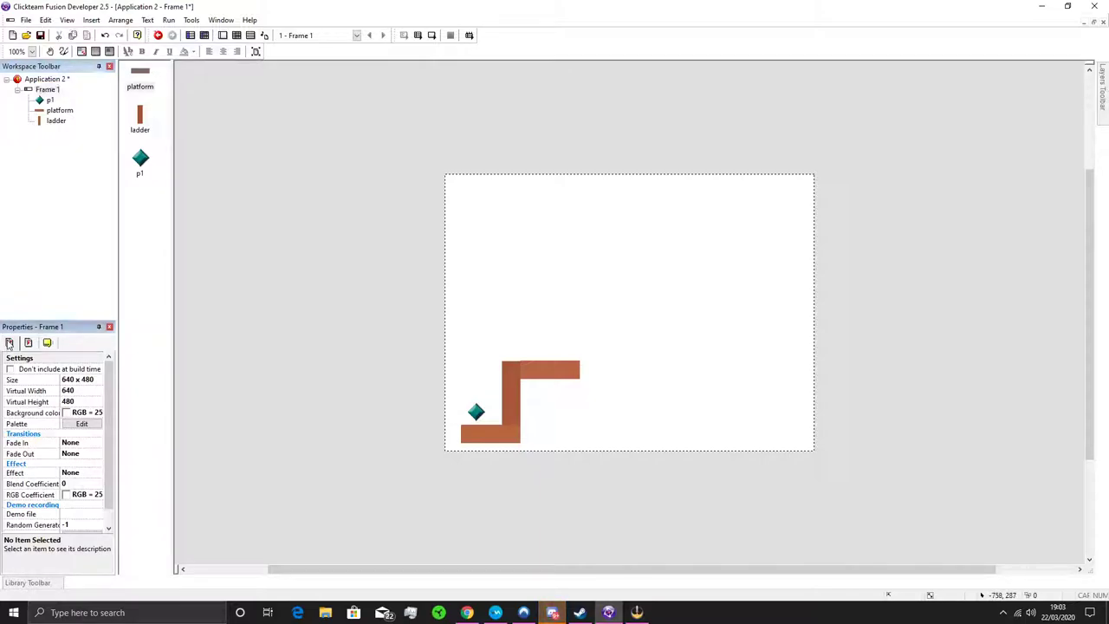
left_click_drag(61, 382, 64, 382)
left_click(71, 381)
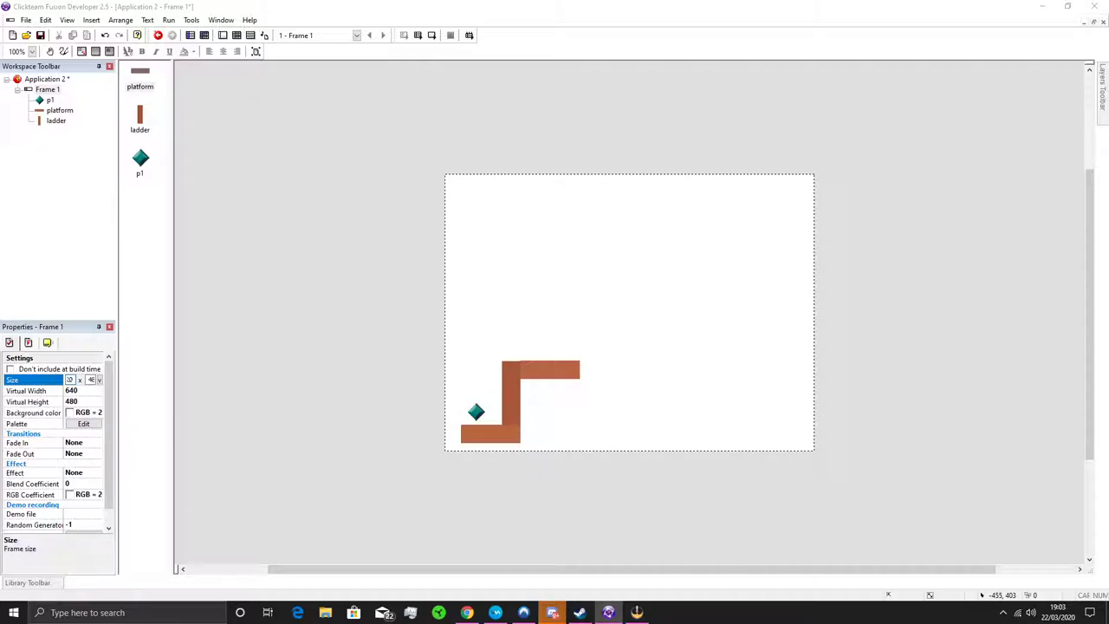
type("2000")
key("Return")
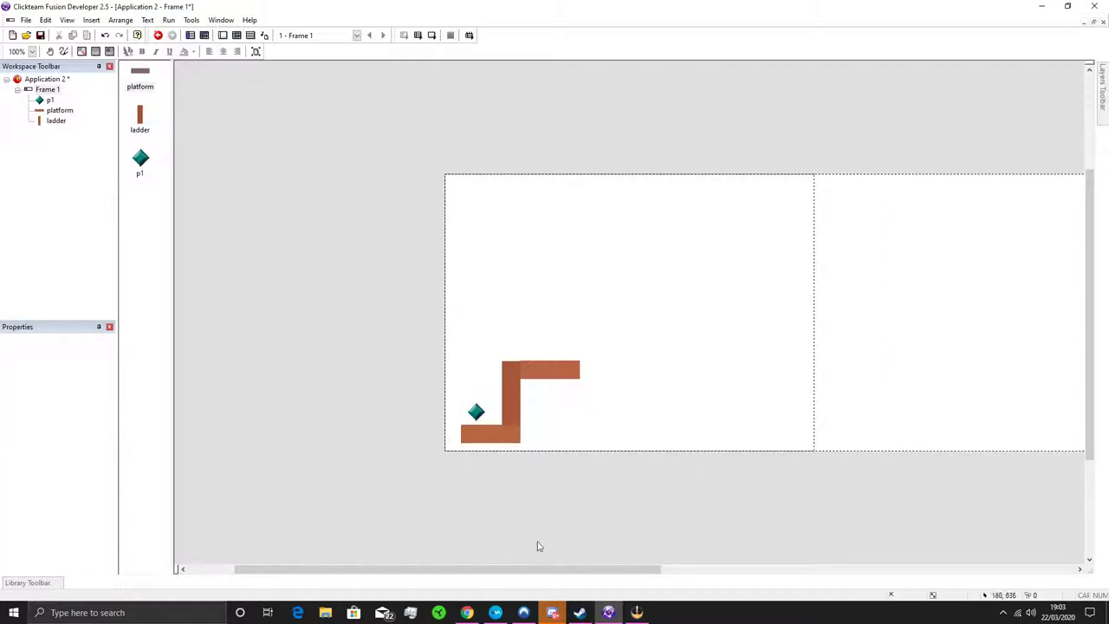
Step: Scroll across the widened frame and select the p1 diamond player
left_click_drag(598, 570, 629, 590)
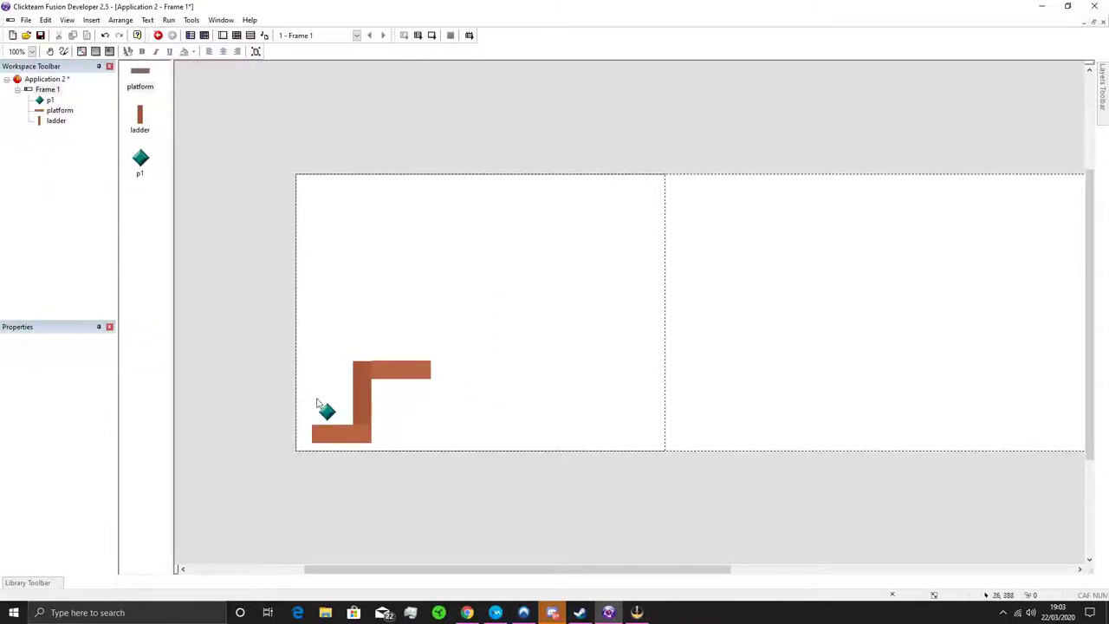
left_click_drag(327, 412, 329, 410)
left_click_drag(452, 569, 478, 569)
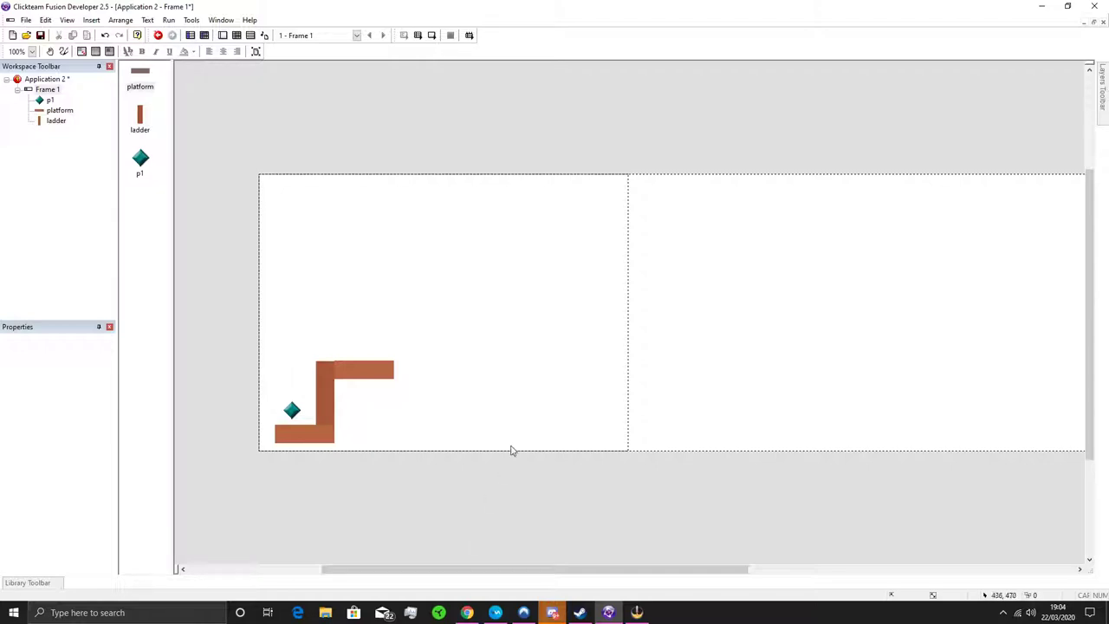
Step: Insert a new Quick Backdrop object and place it on Frame 1
left_click(367, 378)
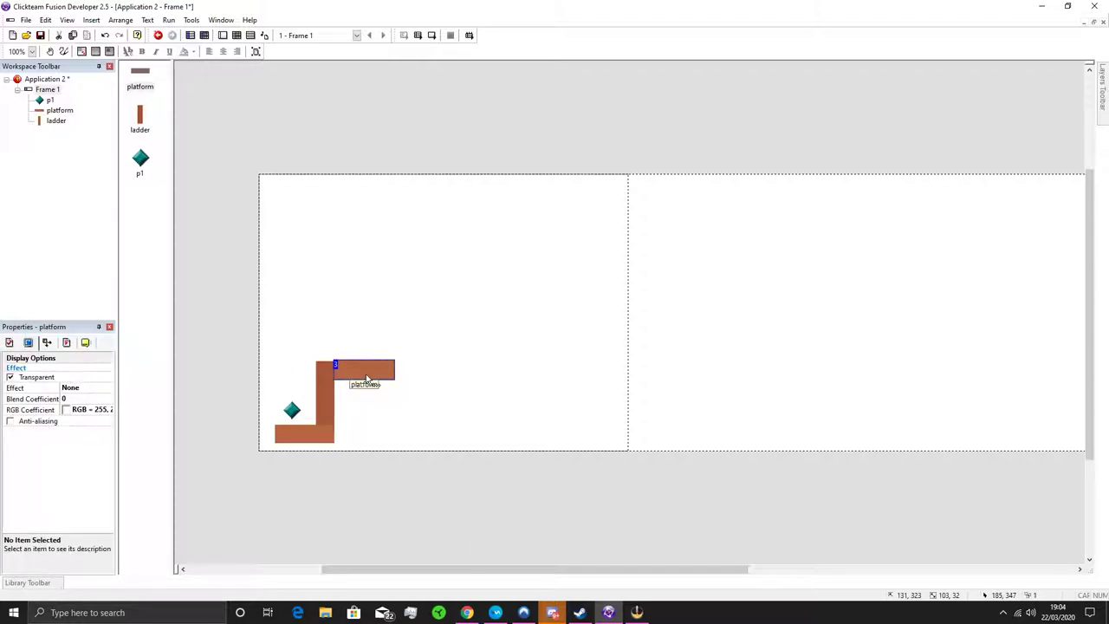
left_click(367, 349)
right_click(397, 274)
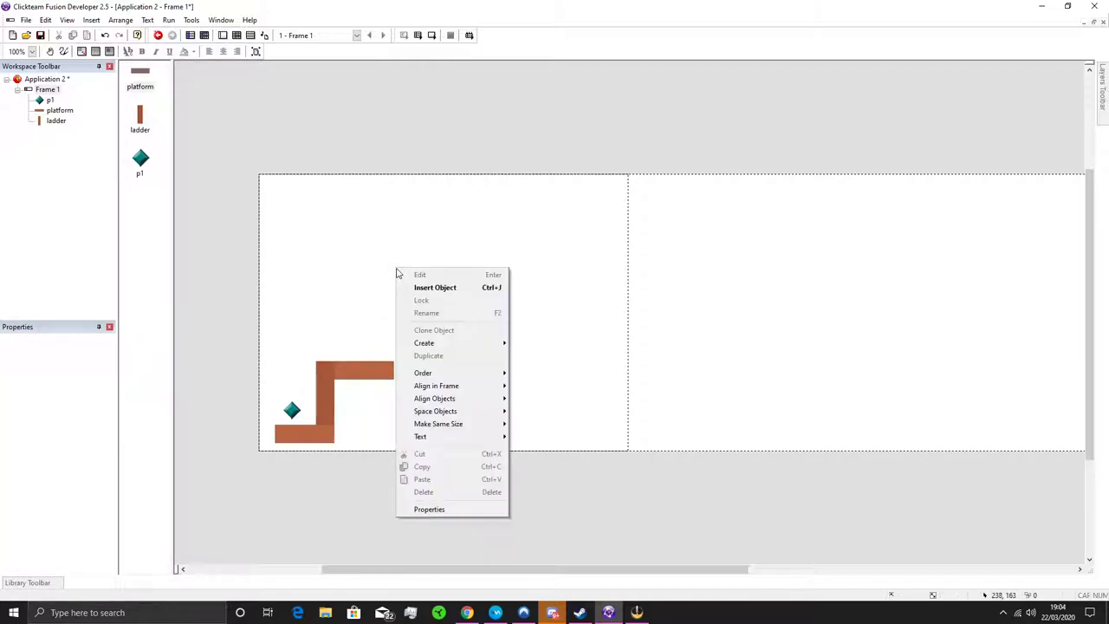
left_click(434, 287)
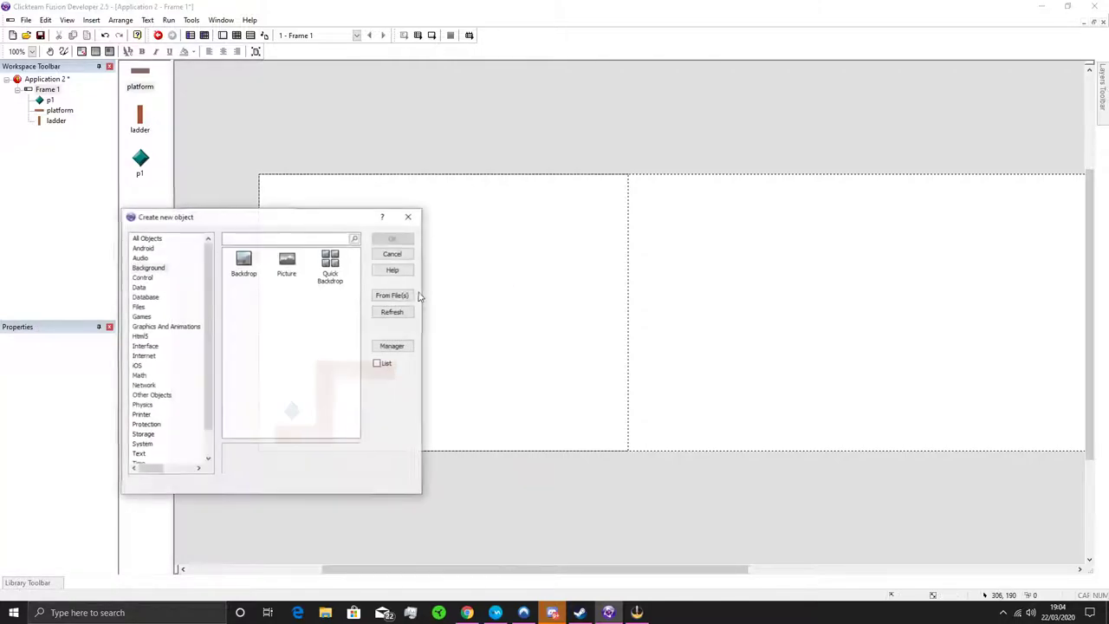
left_click(321, 267)
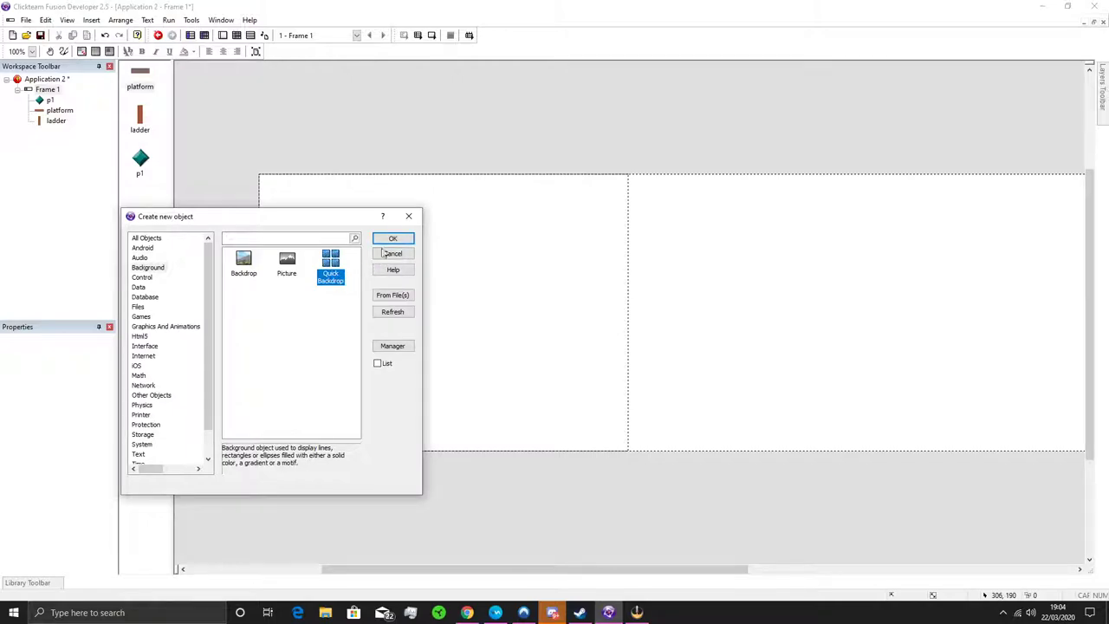
left_click(393, 238)
left_click(289, 212)
Step: Move the backdrop to the top-left corner and stretch it to about 2005 by 480
left_click_drag(282, 204, 284, 209)
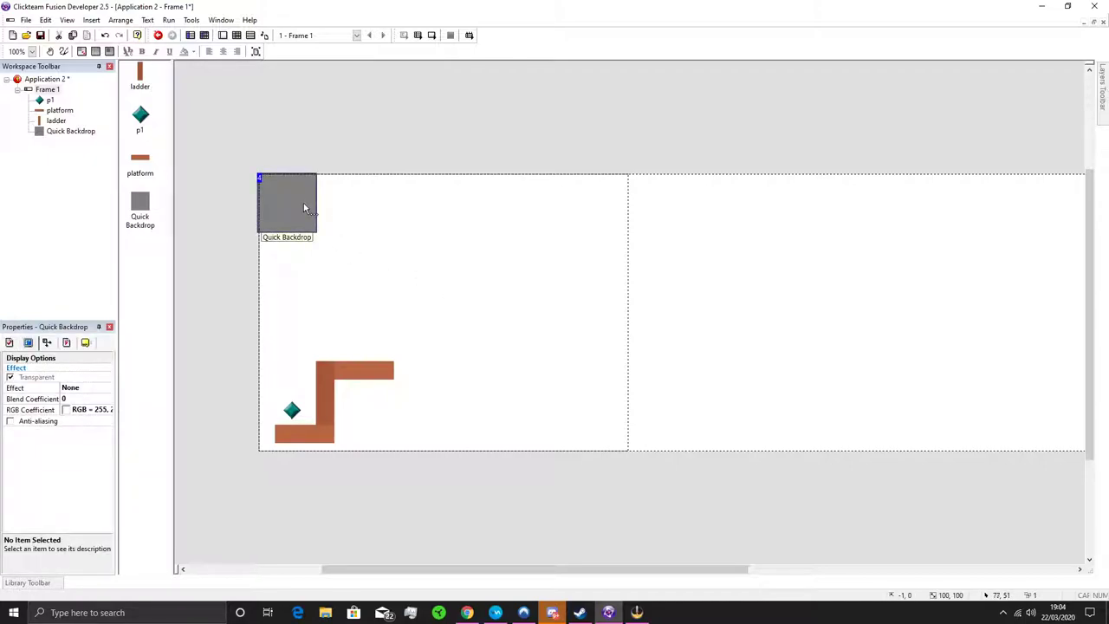
left_click_drag(318, 233, 538, 373)
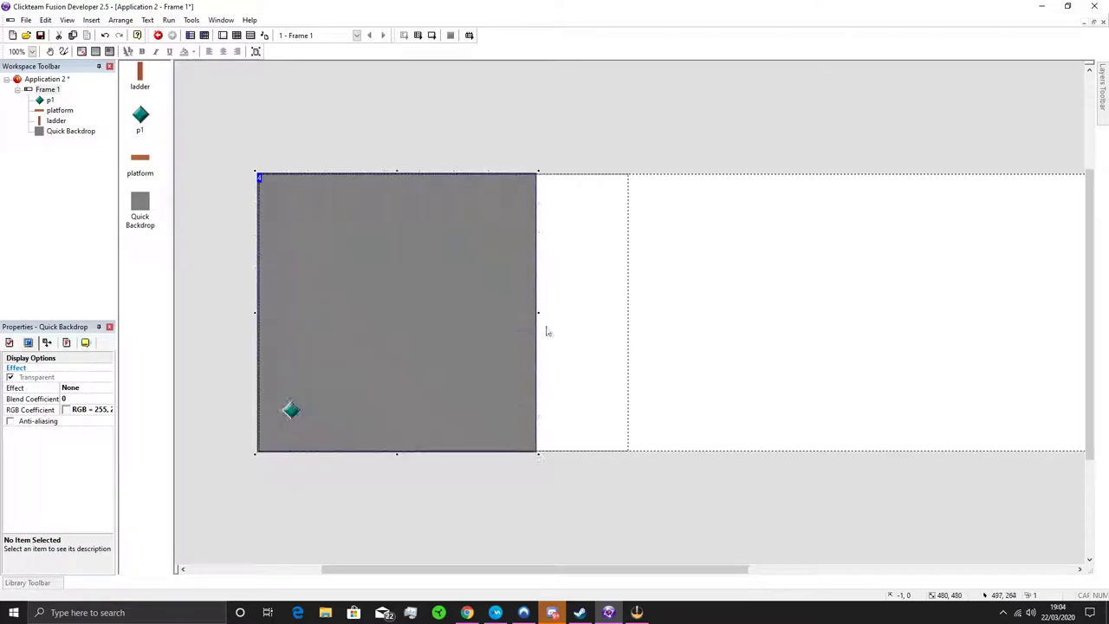
left_click_drag(540, 312, 993, 315)
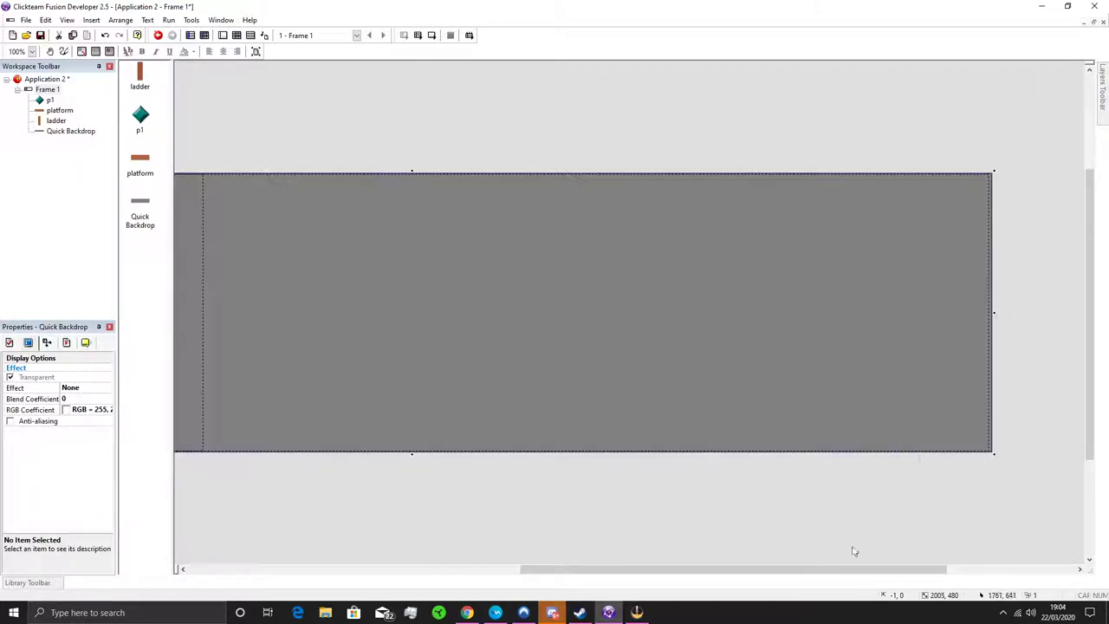
left_click_drag(871, 572, 611, 569)
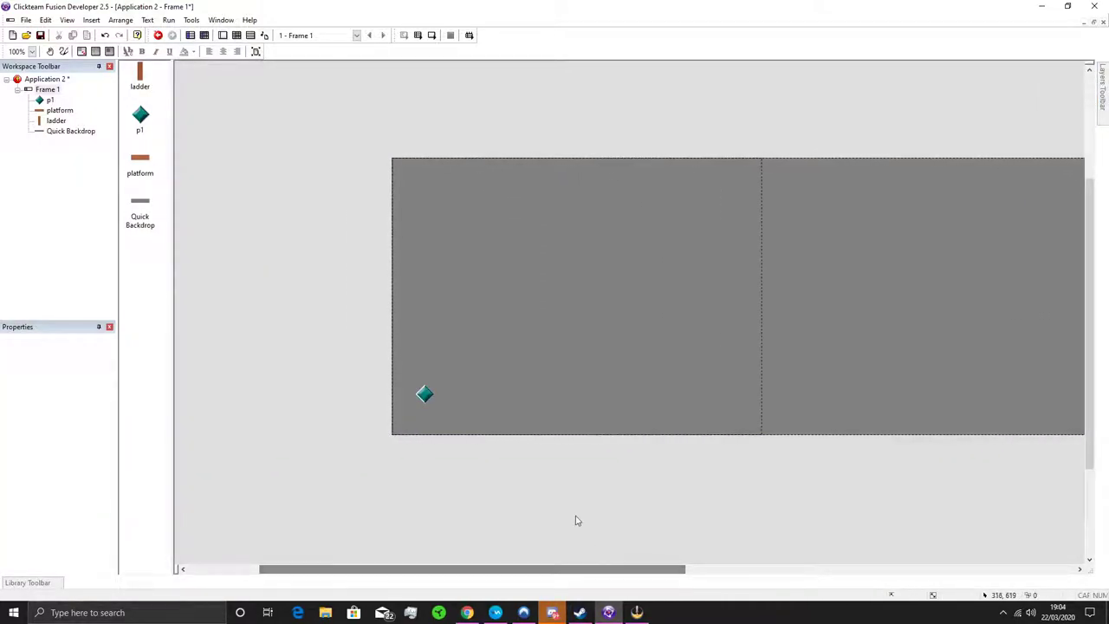
Step: Send the grey Quick Backdrop to the back with Order > To Back, then reselect it
scroll(590, 442, "up", 1)
left_click(586, 351)
right_click(586, 351)
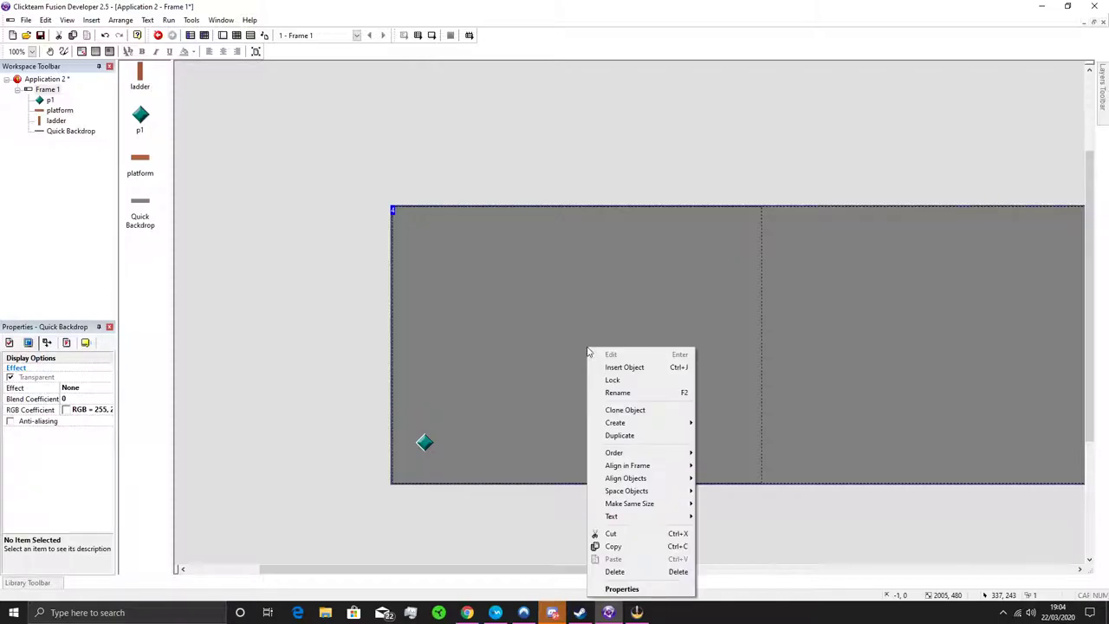
mouse_move(630, 453)
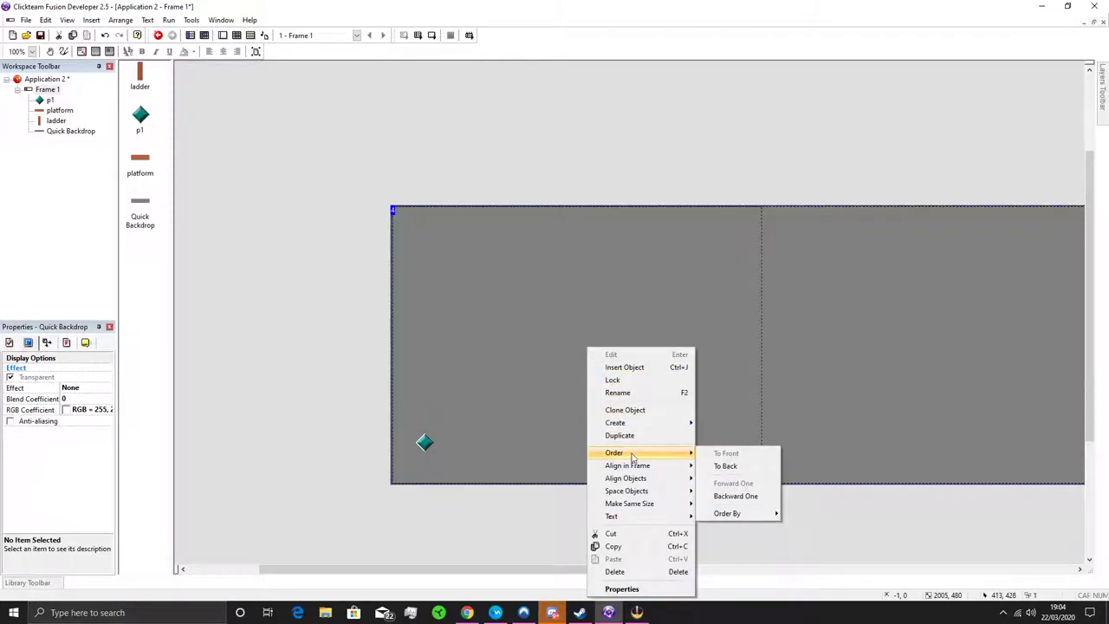
left_click(726, 465)
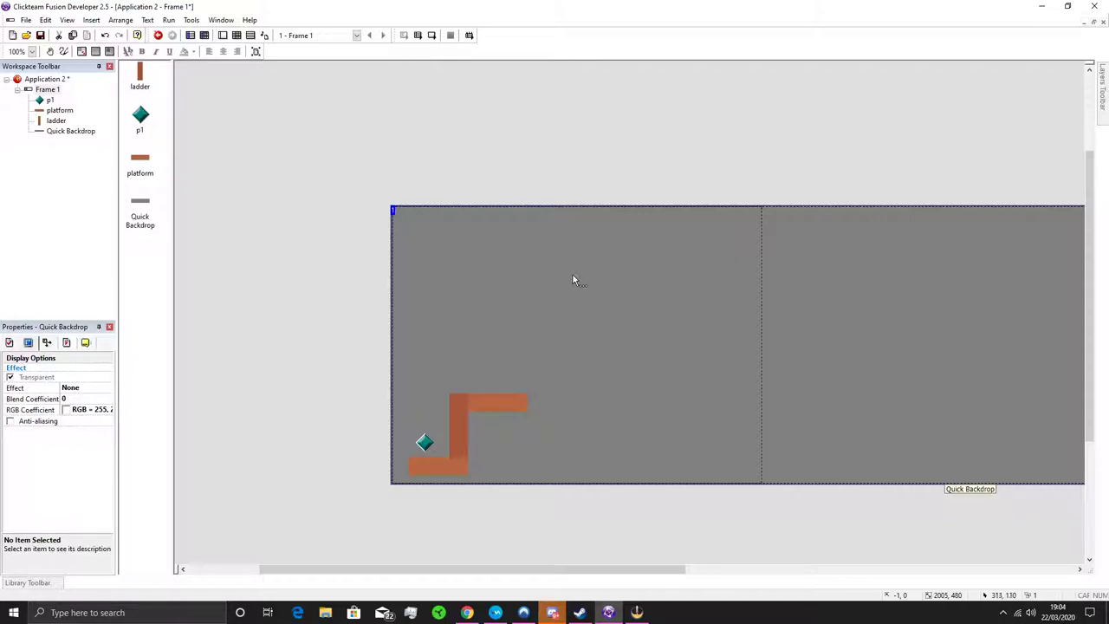
mouse_move(1103, 82)
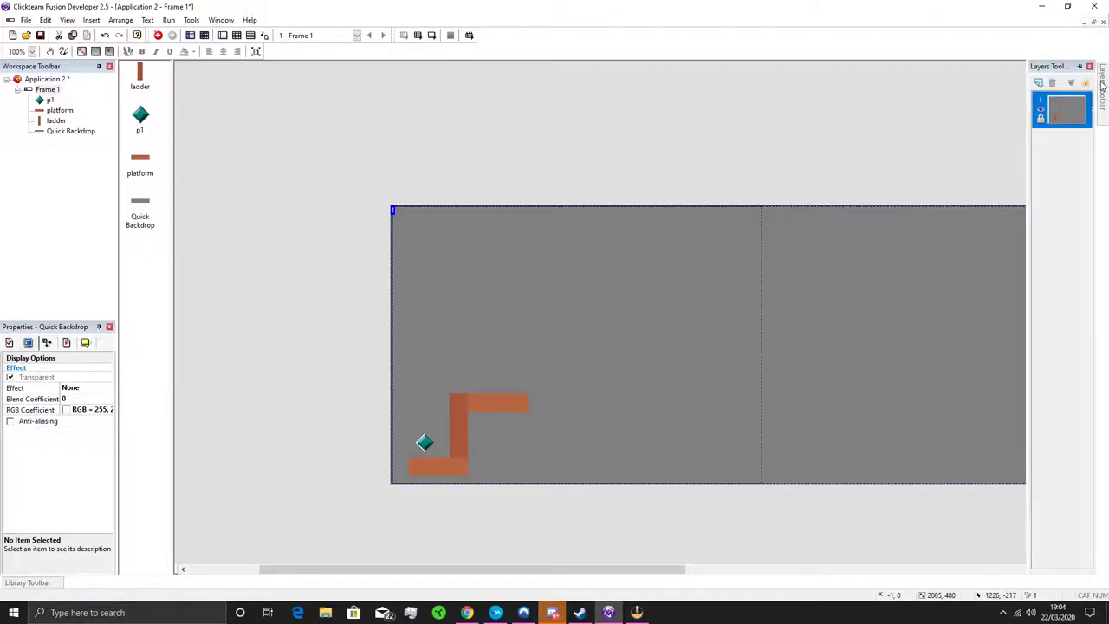
left_click(512, 141)
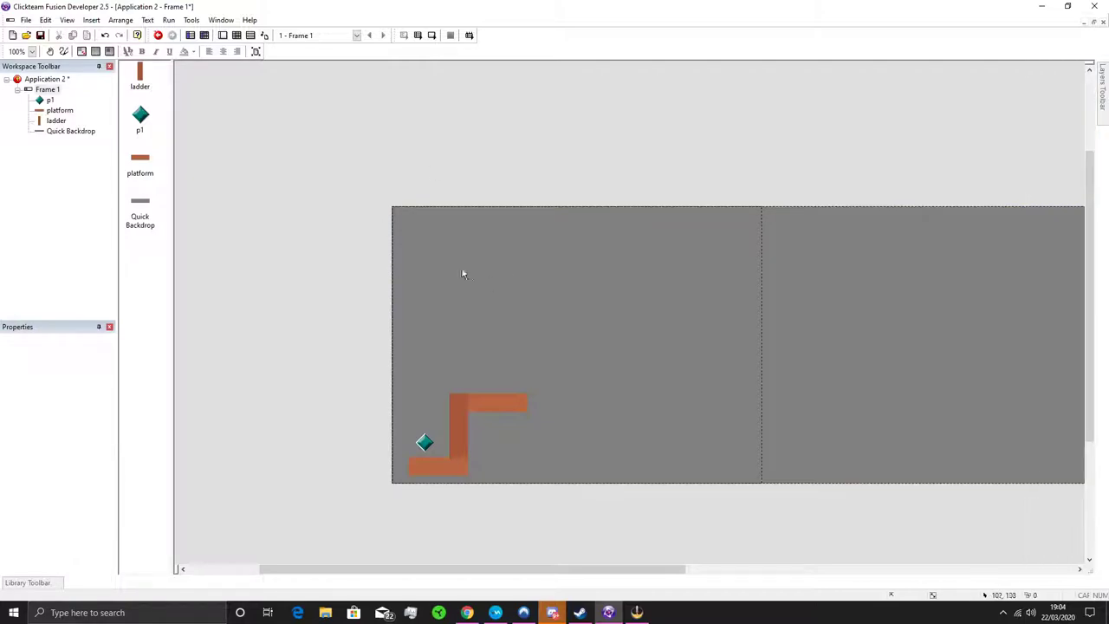
left_click(444, 232)
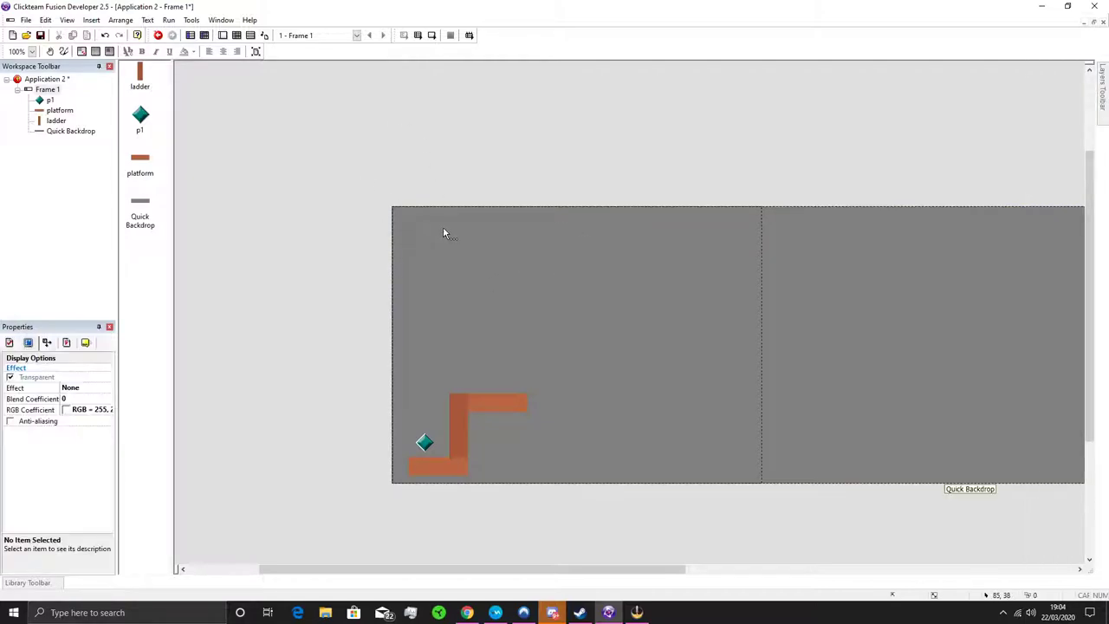
Step: Switch the backdrop's fill type to Motif and fill the motif with light blue C3D7F7
left_click(28, 343)
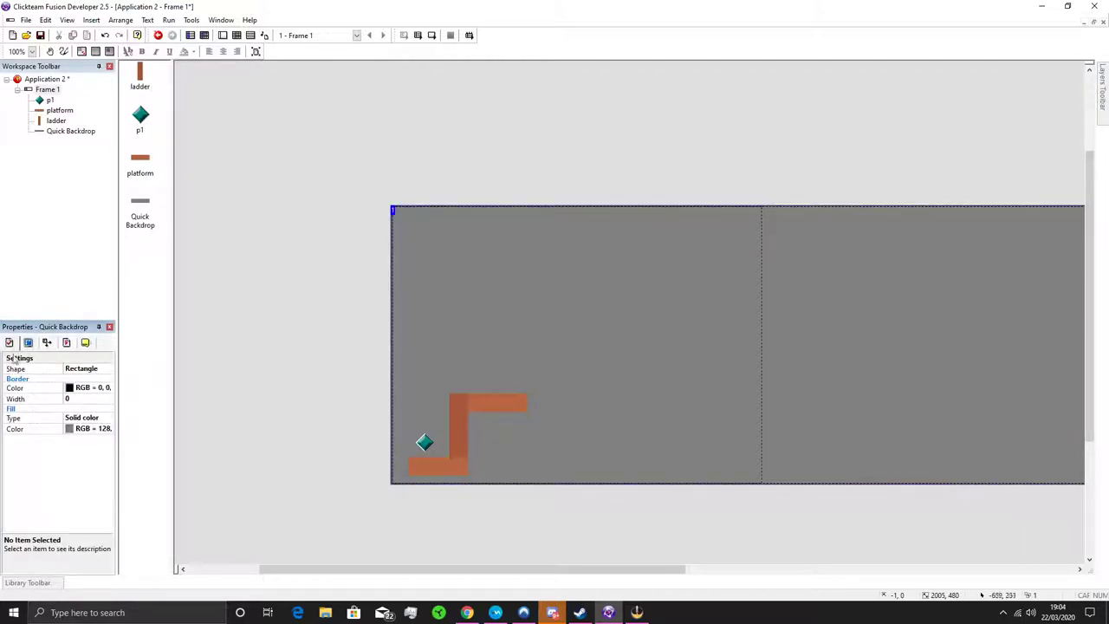
left_click(85, 418)
left_click(83, 460)
double_click(395, 287)
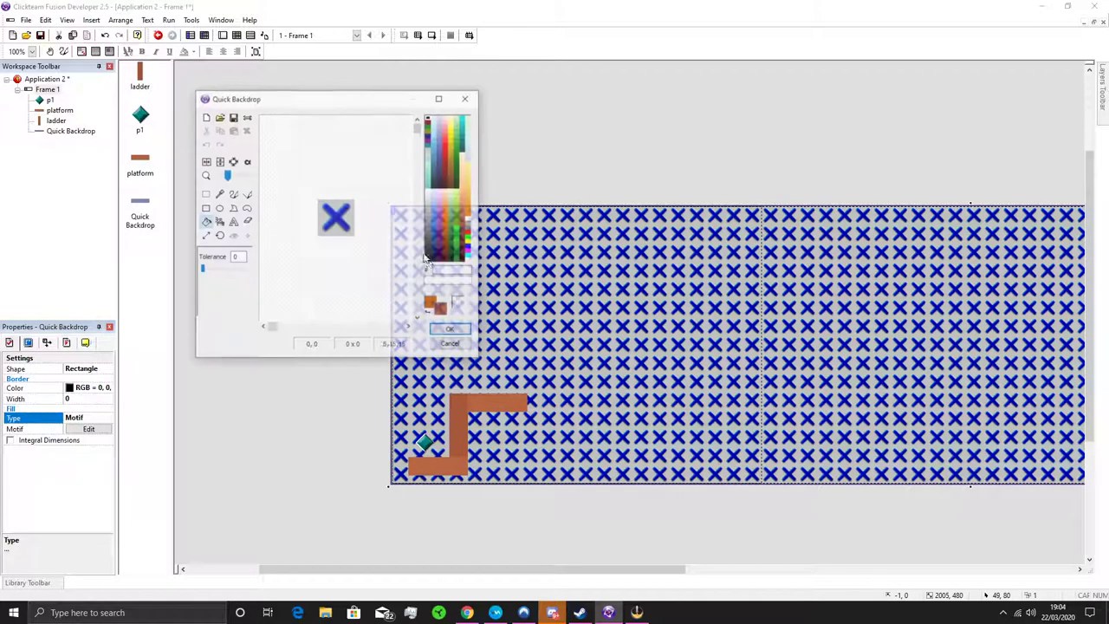
right_click(434, 196)
left_click(204, 116)
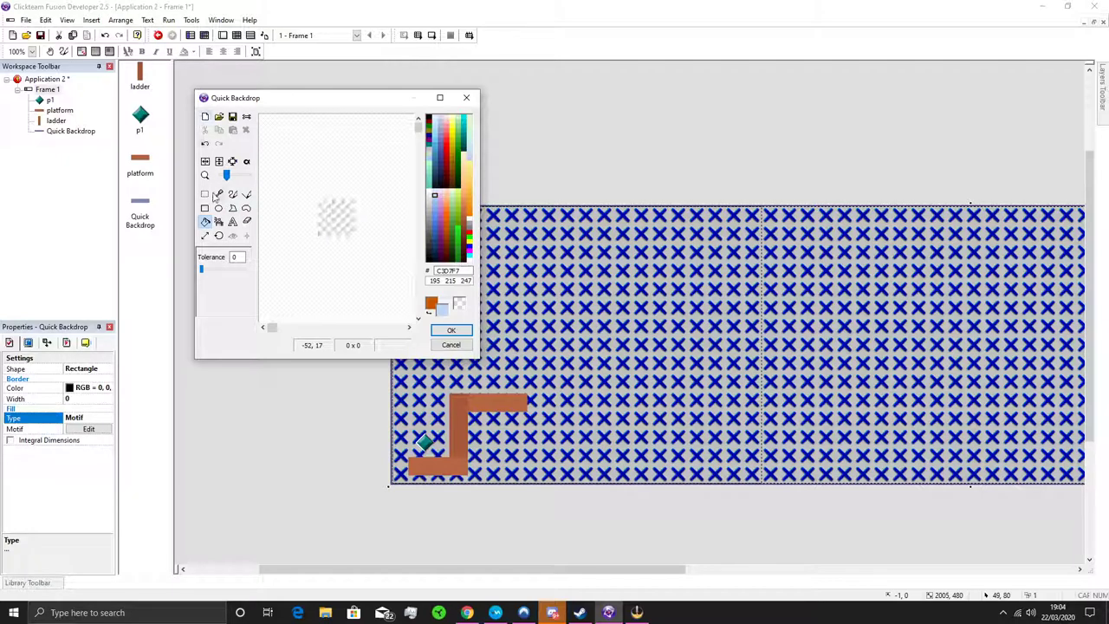
left_click(336, 217)
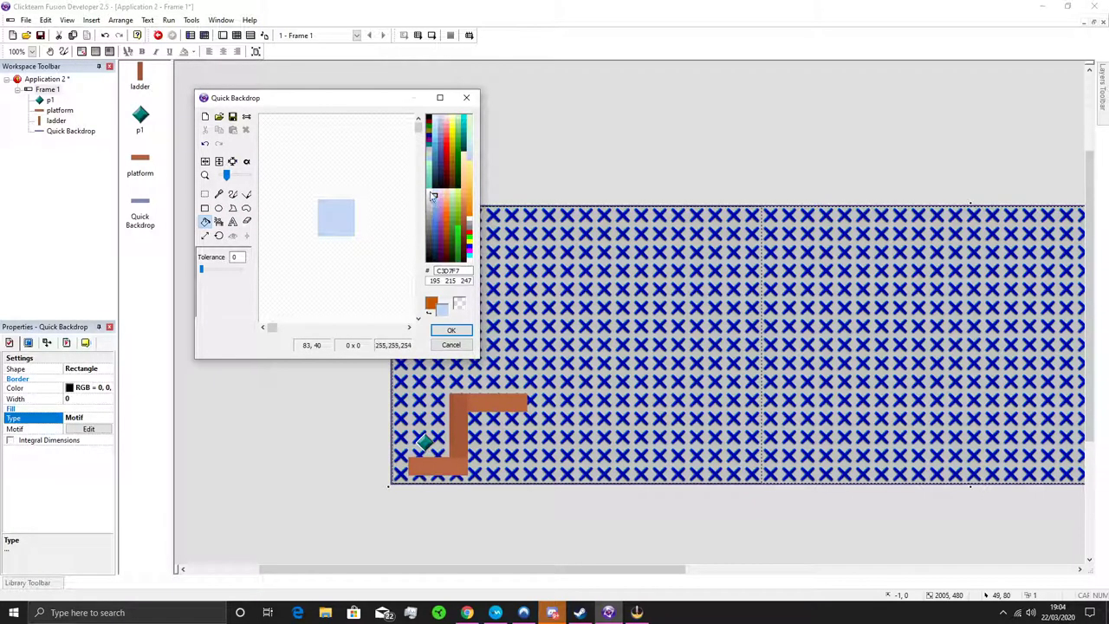
Step: Spray white speckles onto the light-blue motif and apply it to the backdrop
scroll(297, 242, "up", 2)
scroll(297, 242, "down", 1)
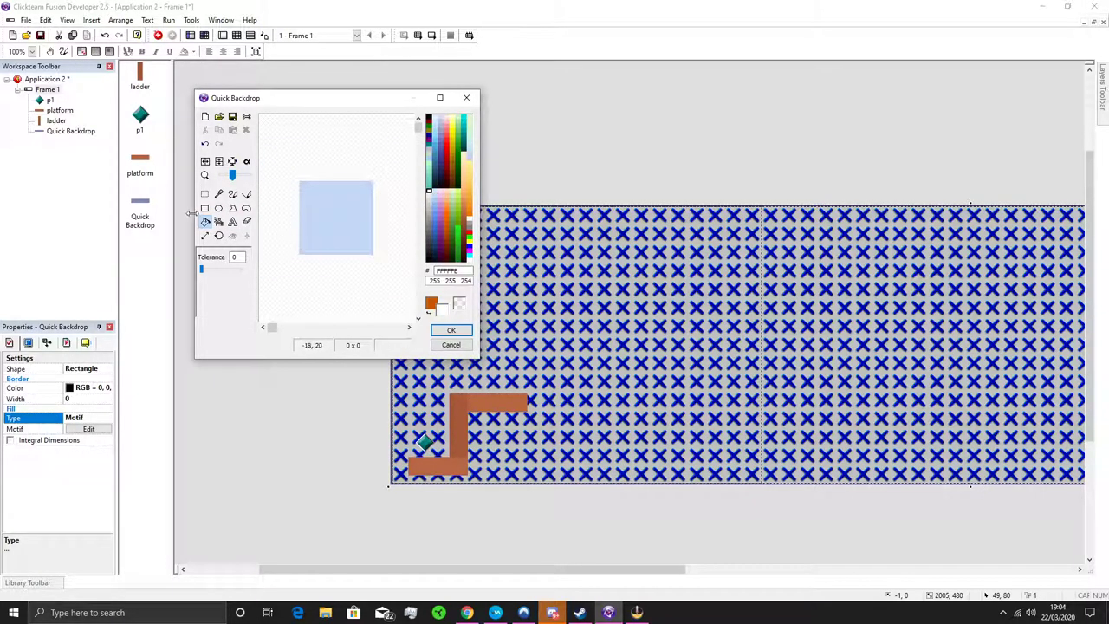
left_click(233, 194)
left_click(312, 196)
left_click(355, 220)
left_click(321, 244)
left_click(327, 210)
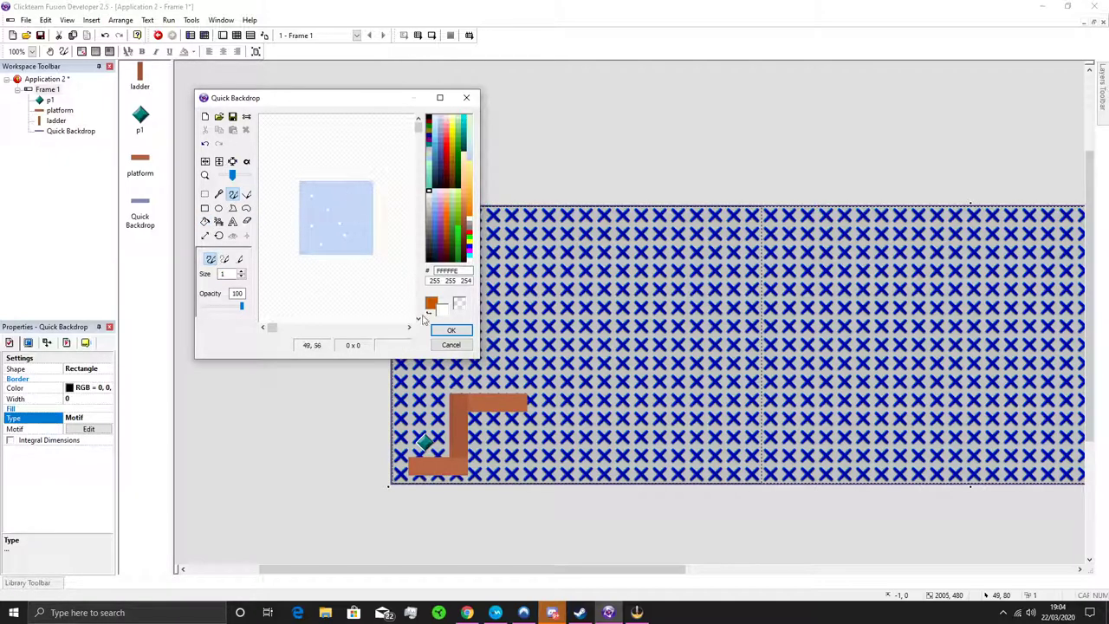
left_click(451, 331)
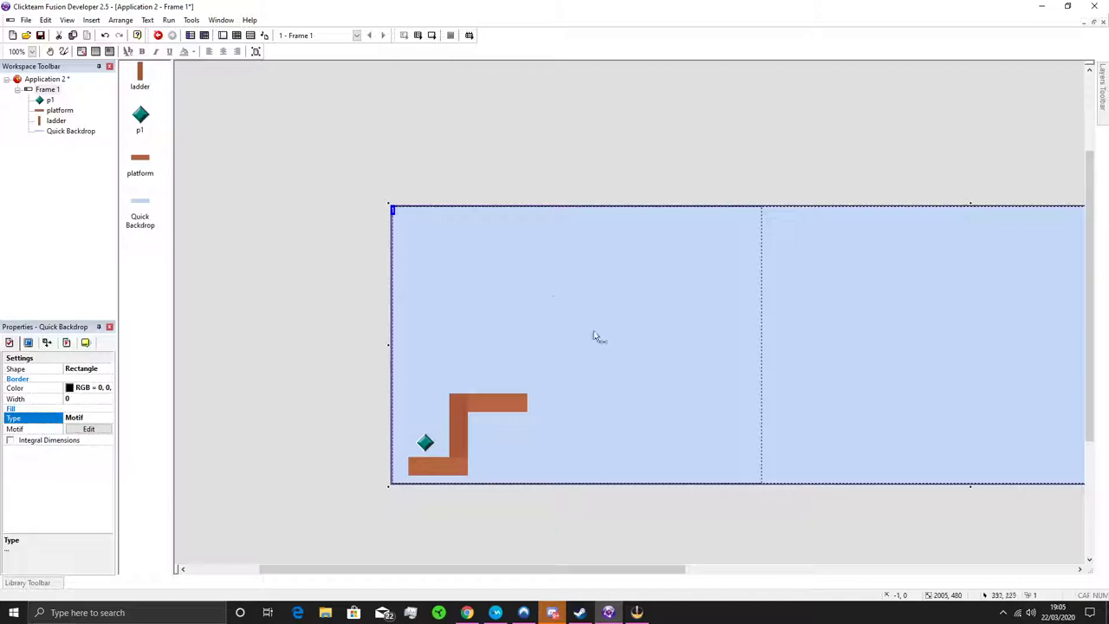
Step: Refill the motif background with stronger blue 5787E7, apply it, and deselect the backdrop
double_click(569, 297)
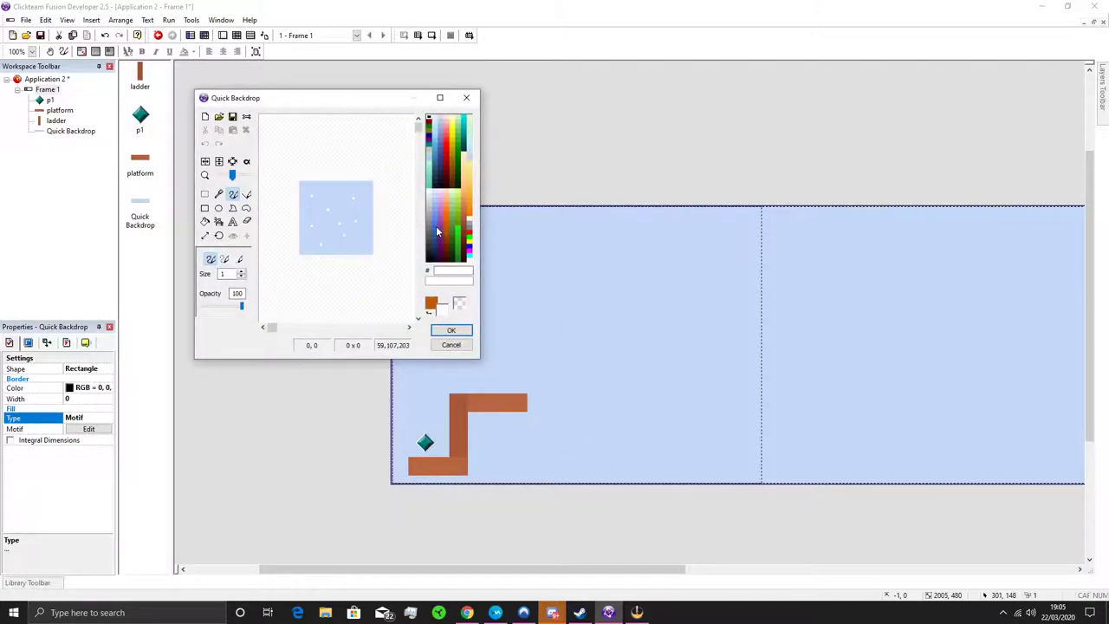
right_click(436, 225)
left_click(204, 221)
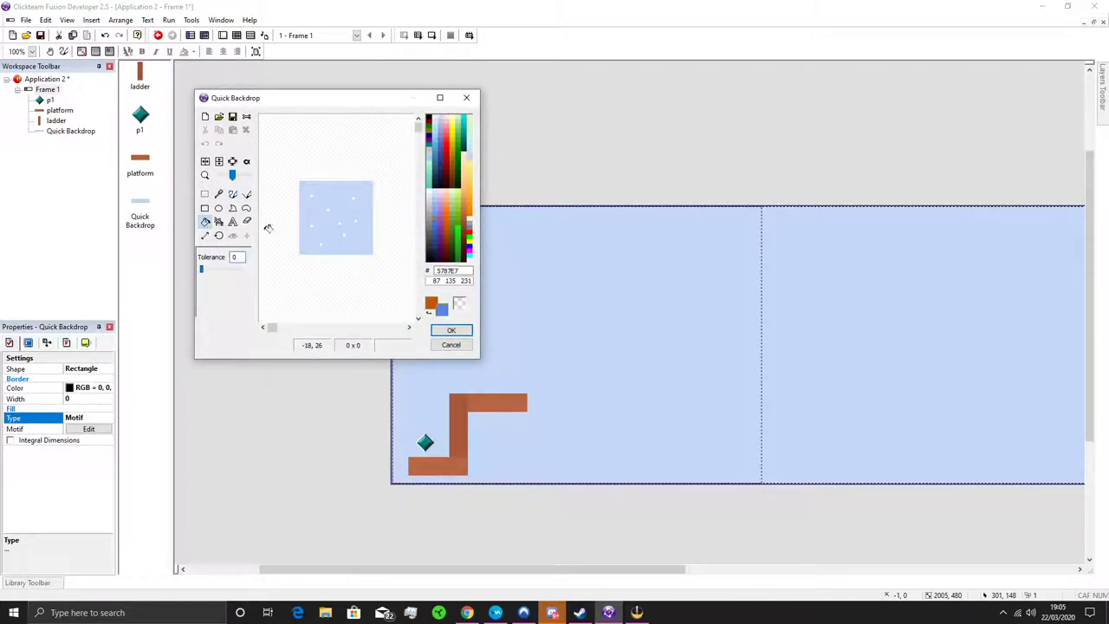
right_click(317, 216)
left_click(451, 330)
left_click(528, 515)
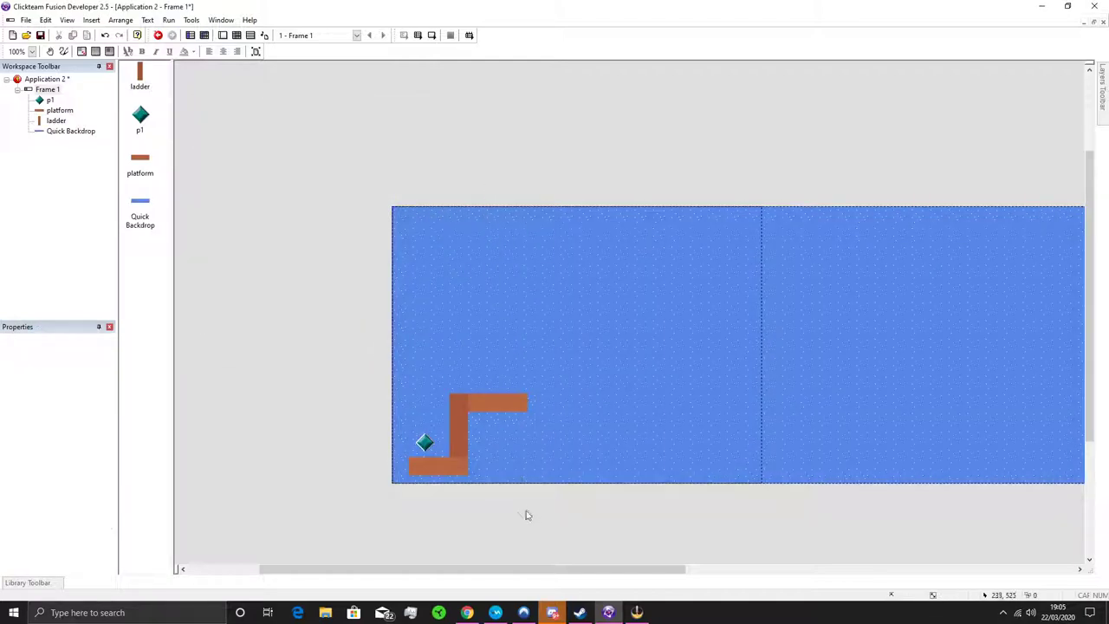
left_click_drag(488, 569, 413, 376)
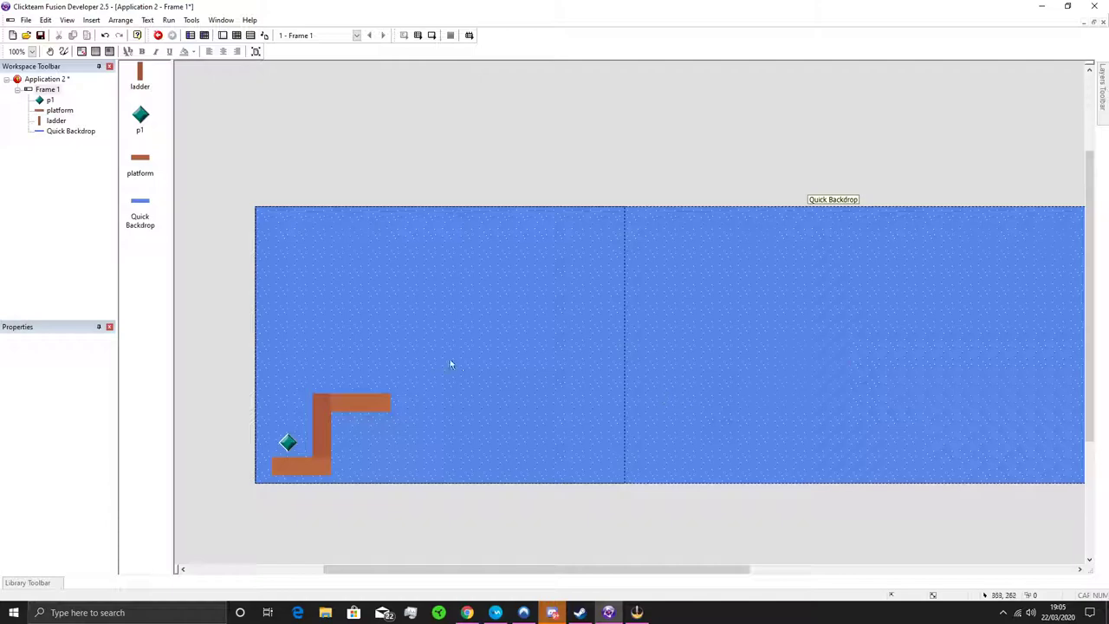